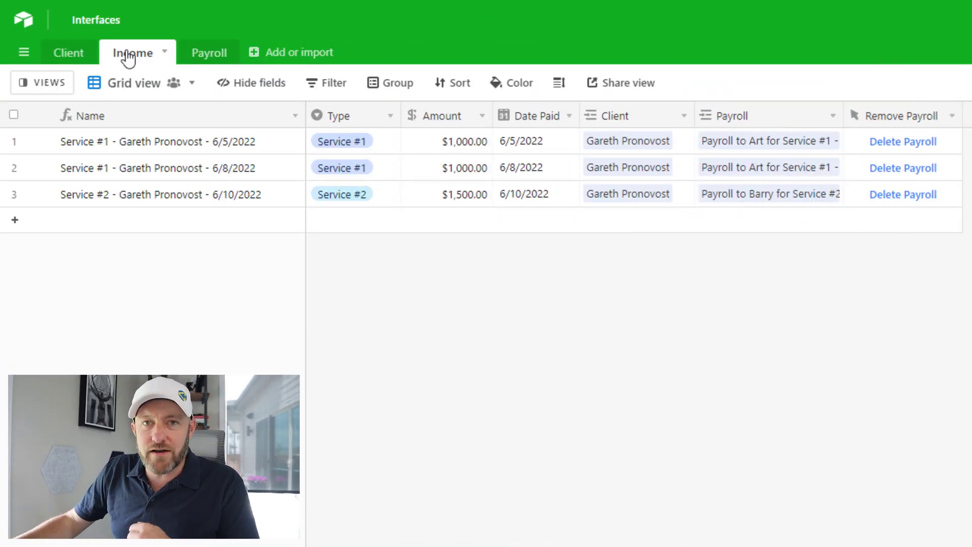
Widen the Income table's Payroll column and show Service #2's two linked 6/10/2022 payroll records
{"action": "left_click", "coordinate": [69, 53]}
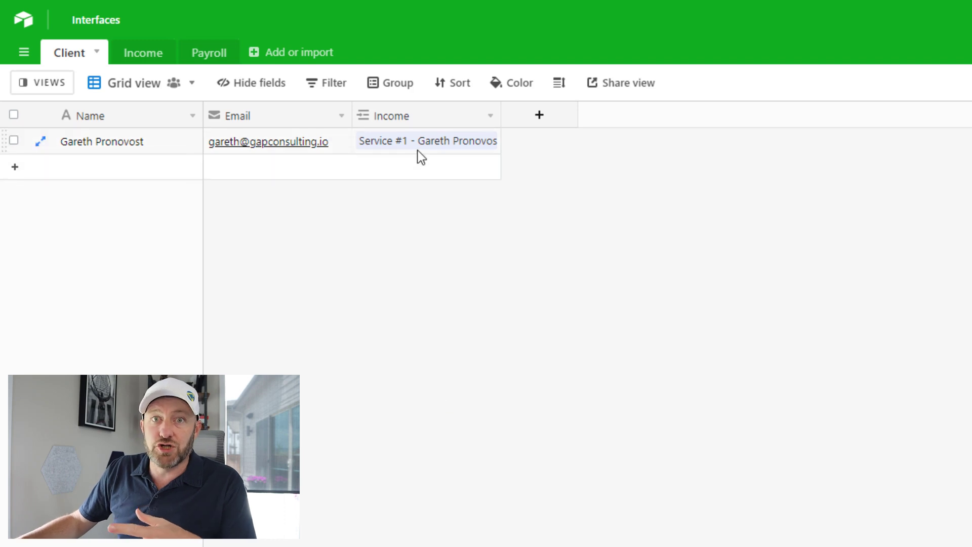
{"action": "left_click", "coordinate": [134, 53]}
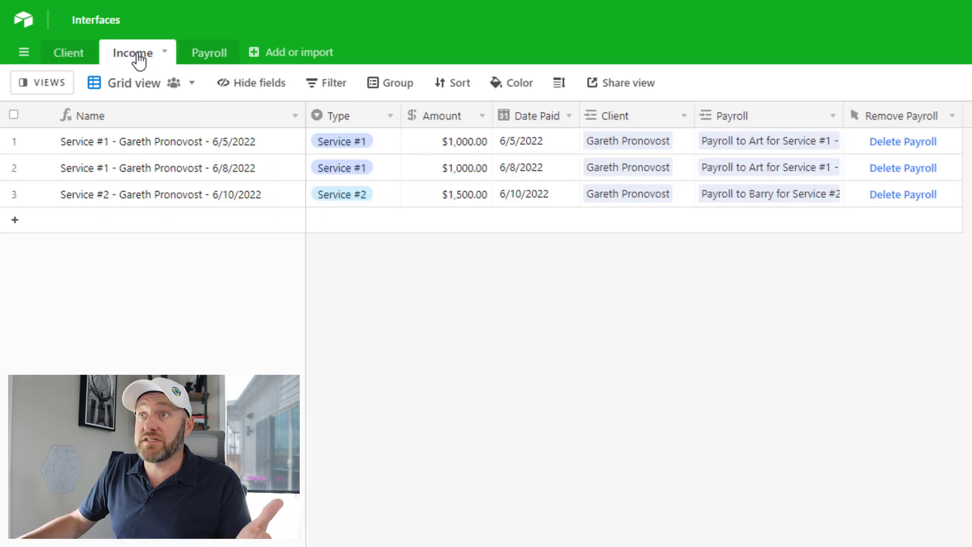
{"action": "double_click", "coordinate": [366, 140]}
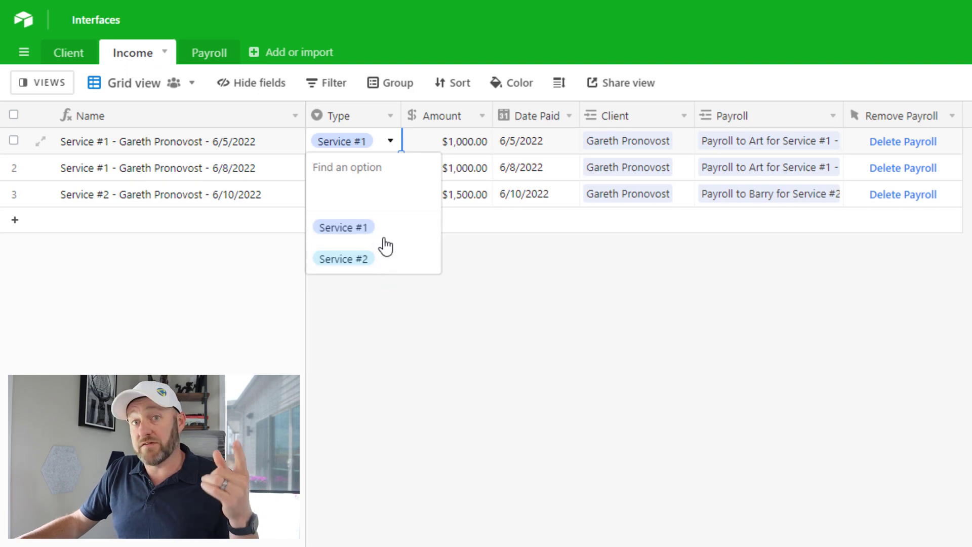
{"action": "left_click", "coordinate": [511, 332]}
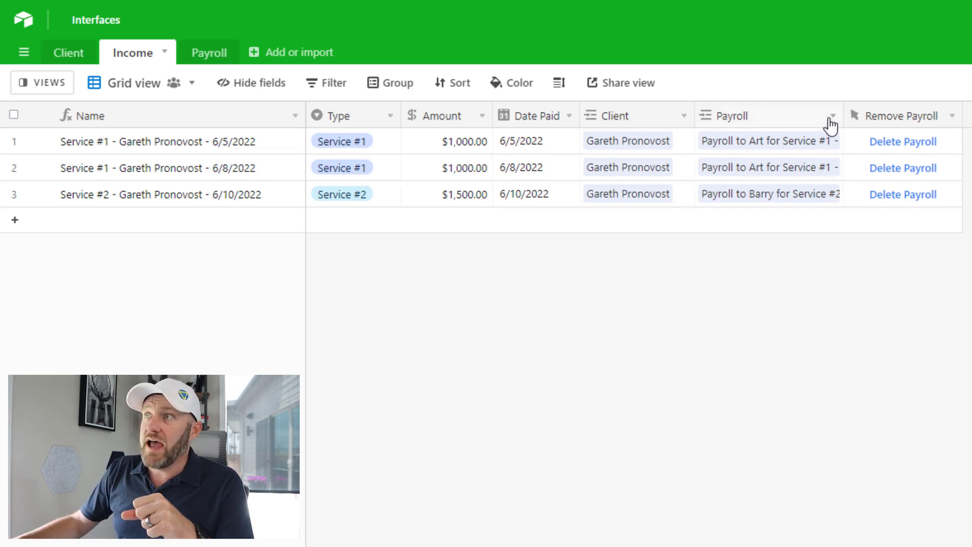
{"action": "left_click_drag", "start_coordinate": [842, 117], "coordinate": [804, 106]}
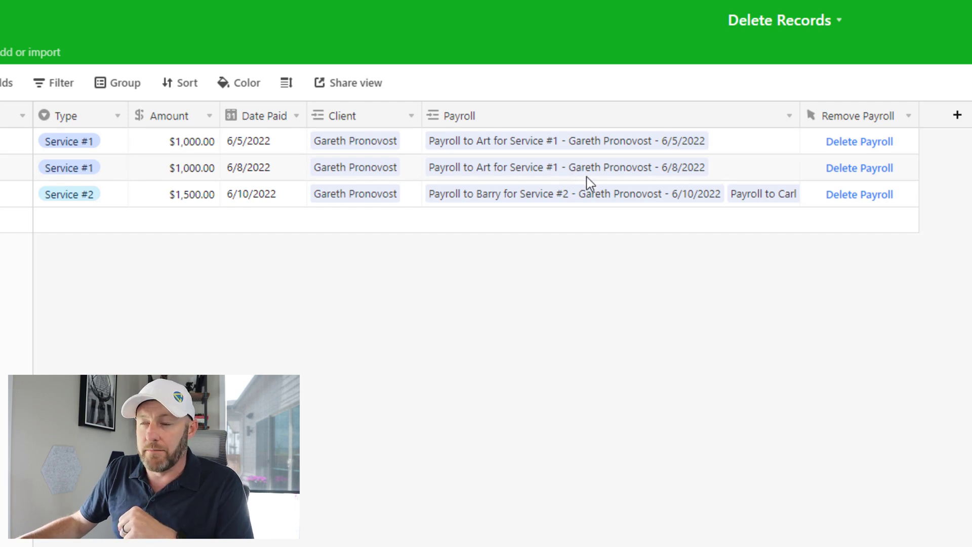
{"action": "left_click", "coordinate": [596, 193]}
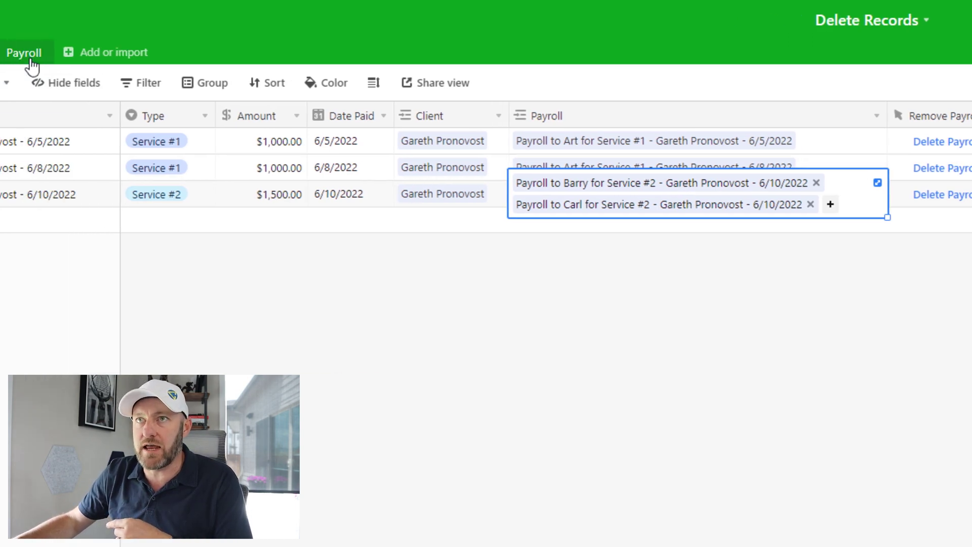
{"action": "left_click", "coordinate": [217, 64]}
{"action": "left_click", "coordinate": [218, 63]}
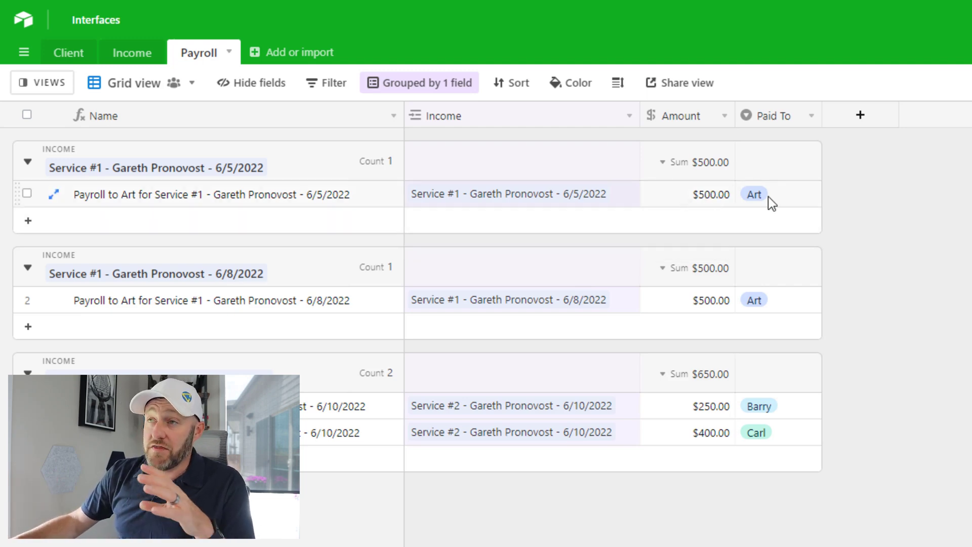
{"action": "left_click", "coordinate": [602, 198]}
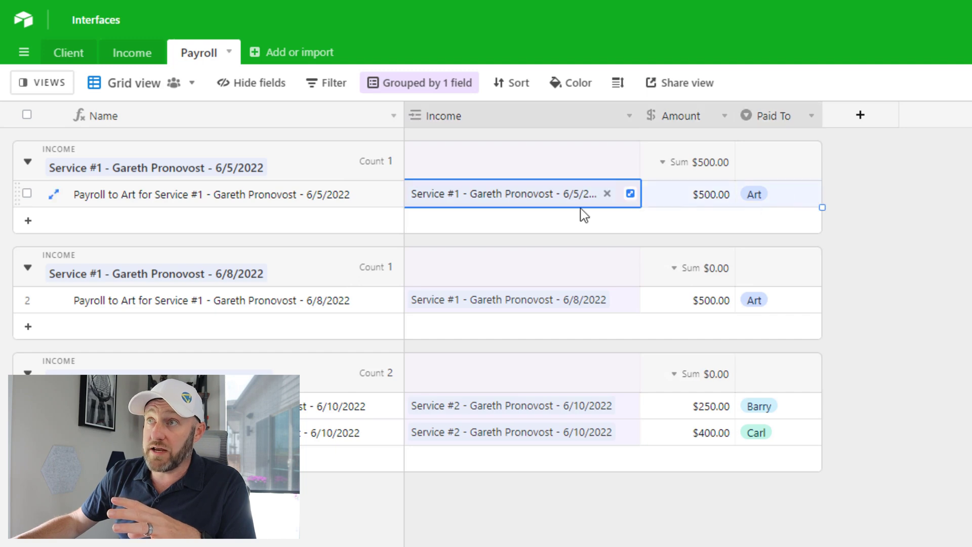
{"action": "left_click", "coordinate": [691, 199]}
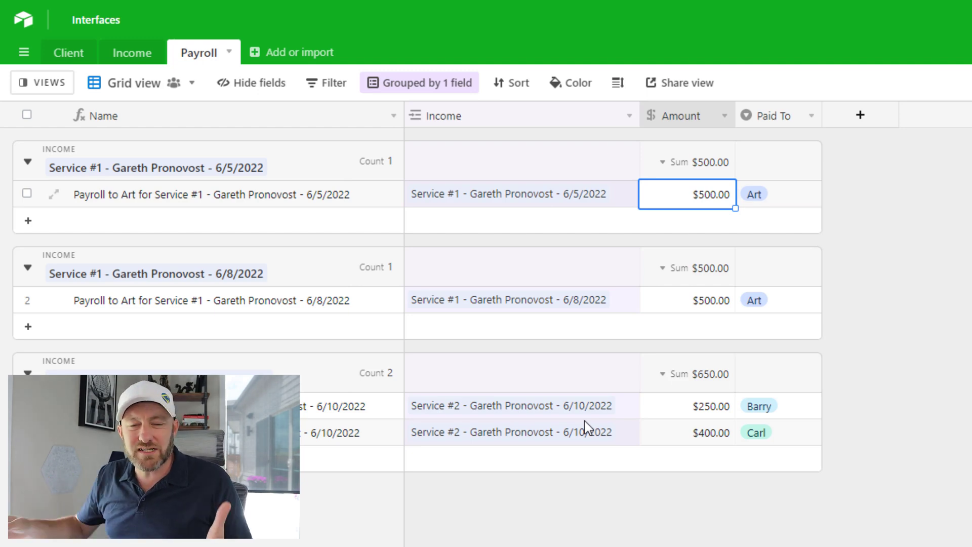
{"action": "left_click", "coordinate": [139, 53]}
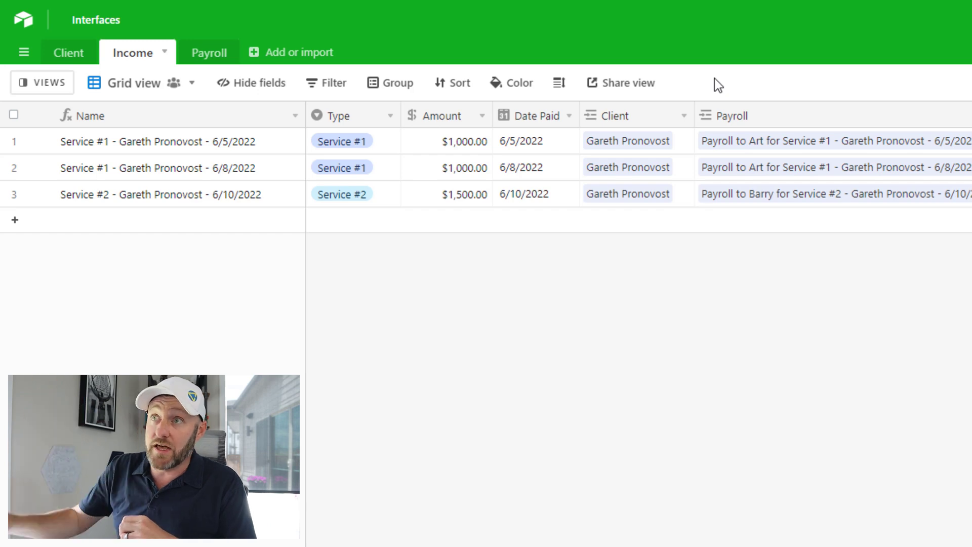
Select Service #2's Type cell and open Automations to show the Create Payables automation
{"action": "left_click", "coordinate": [384, 205]}
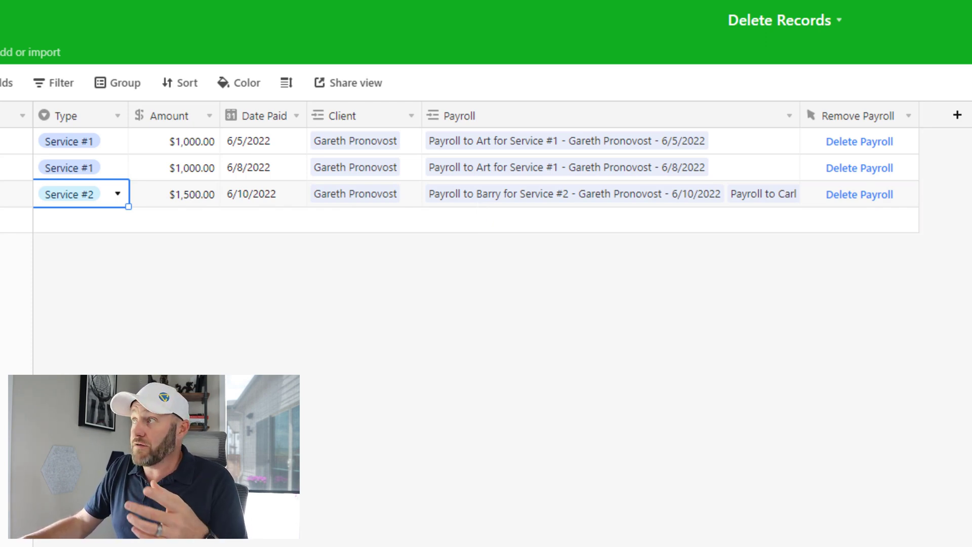
{"action": "left_click", "coordinate": [821, 50]}
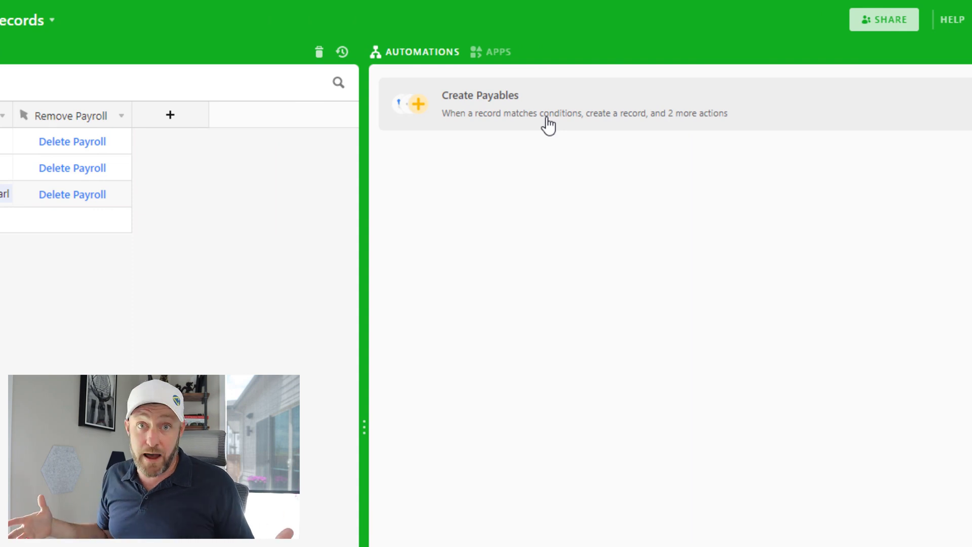
Open Create Payables and review its trigger: Type, Amount > $0.00, Date Paid, empty Payroll
{"action": "left_click", "coordinate": [549, 126]}
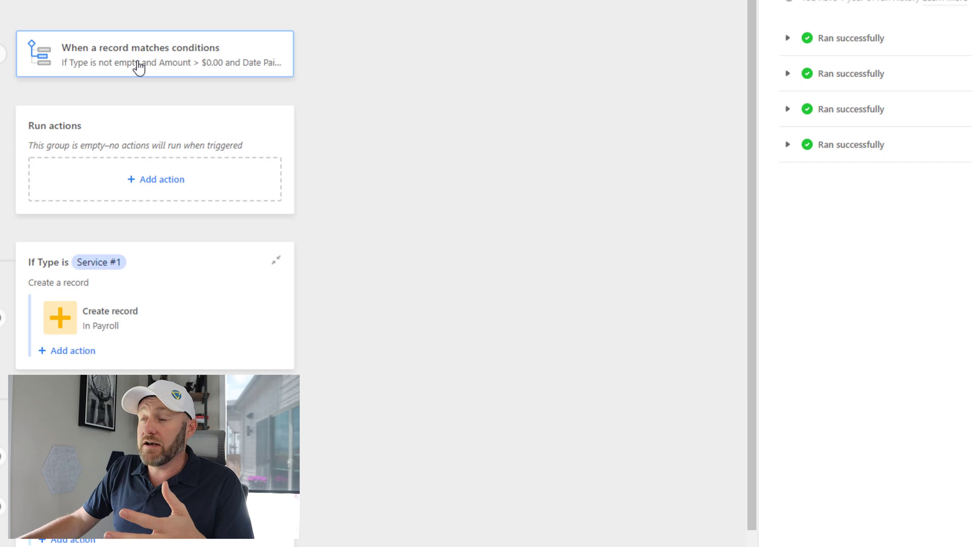
{"action": "left_click", "coordinate": [147, 63]}
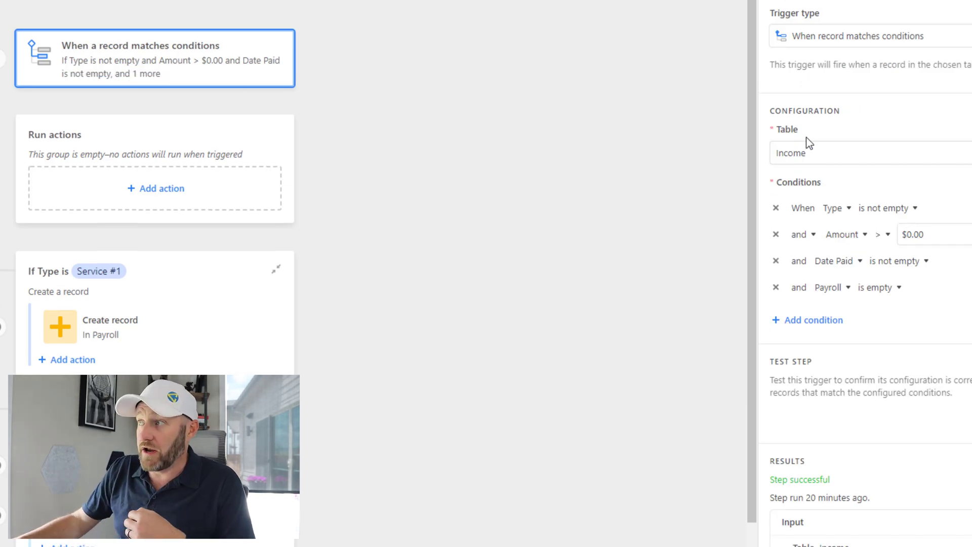
{"action": "left_click", "coordinate": [922, 234]}
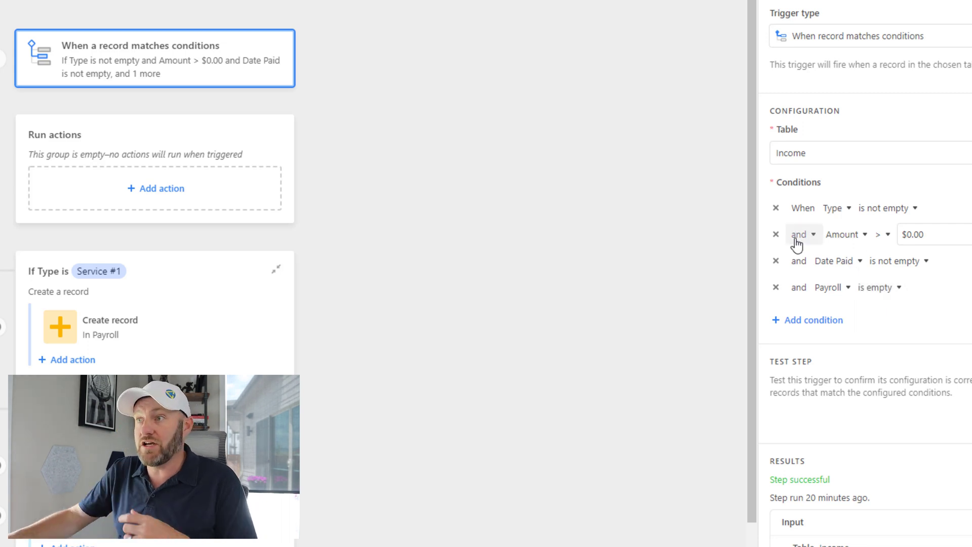
{"action": "scroll", "coordinate": [253, 334], "scroll_direction": "down", "scroll_amount": 1}
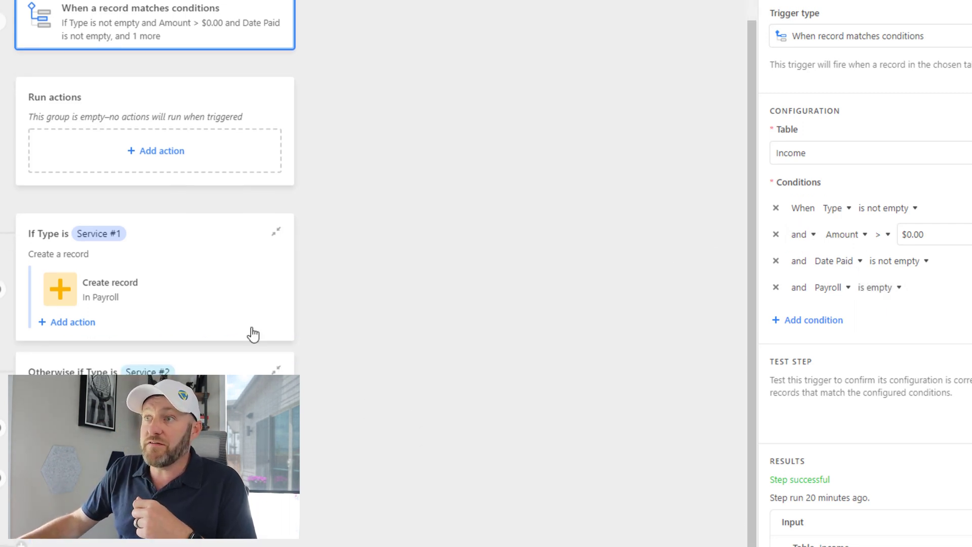
Review the Create record actions, including Service #2's $250.00 and $400.00 payroll actions, then recheck row 3's Payroll links
{"action": "left_click", "coordinate": [118, 290]}
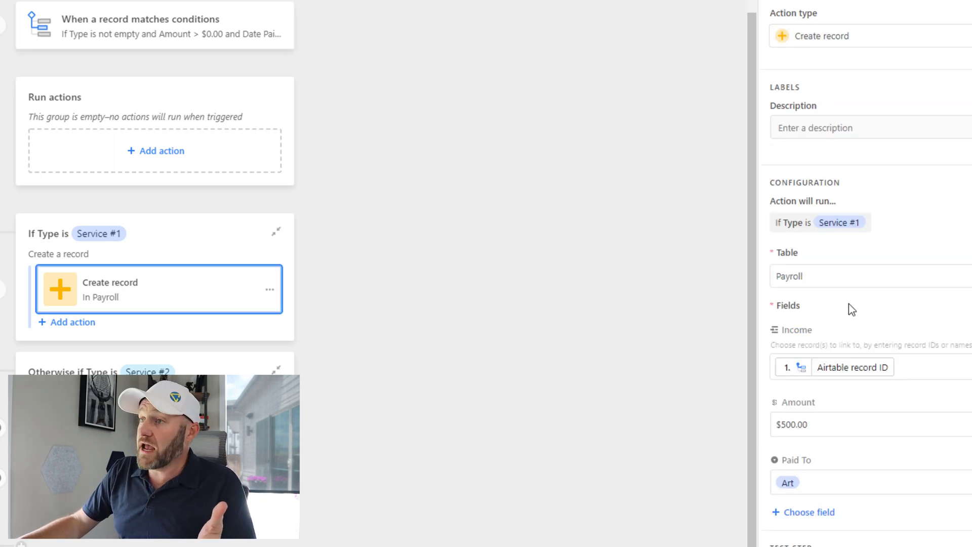
{"action": "scroll", "coordinate": [852, 310], "scroll_direction": "down", "scroll_amount": 3}
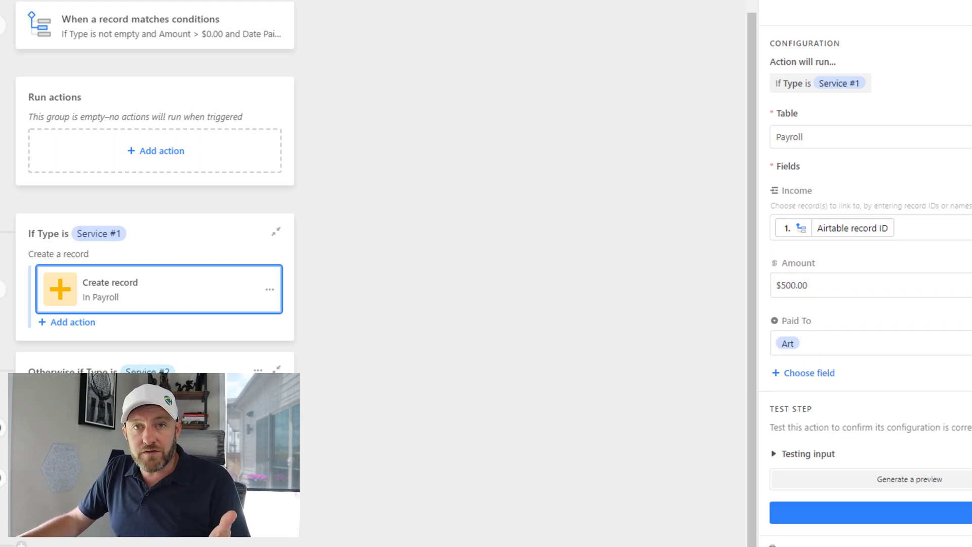
{"action": "left_click", "coordinate": [152, 377]}
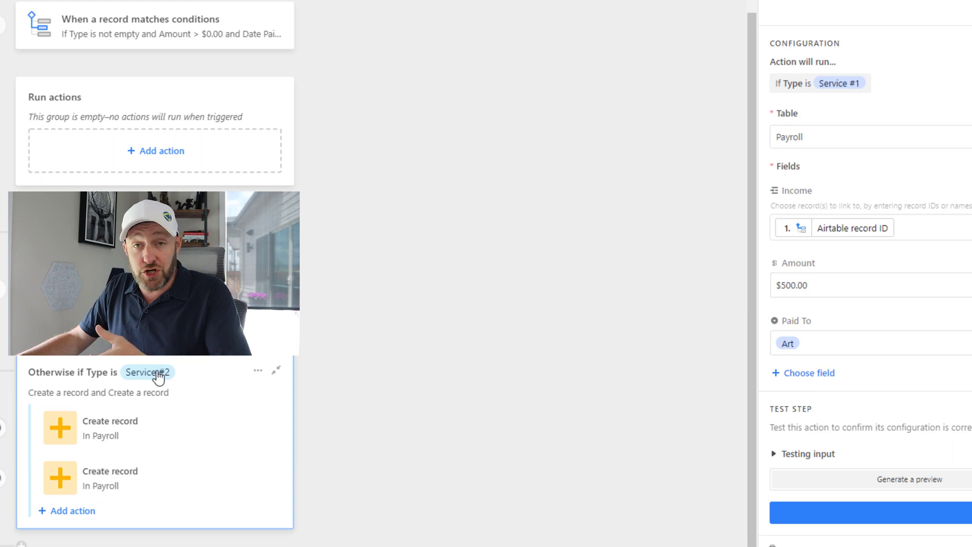
{"action": "left_click", "coordinate": [163, 439]}
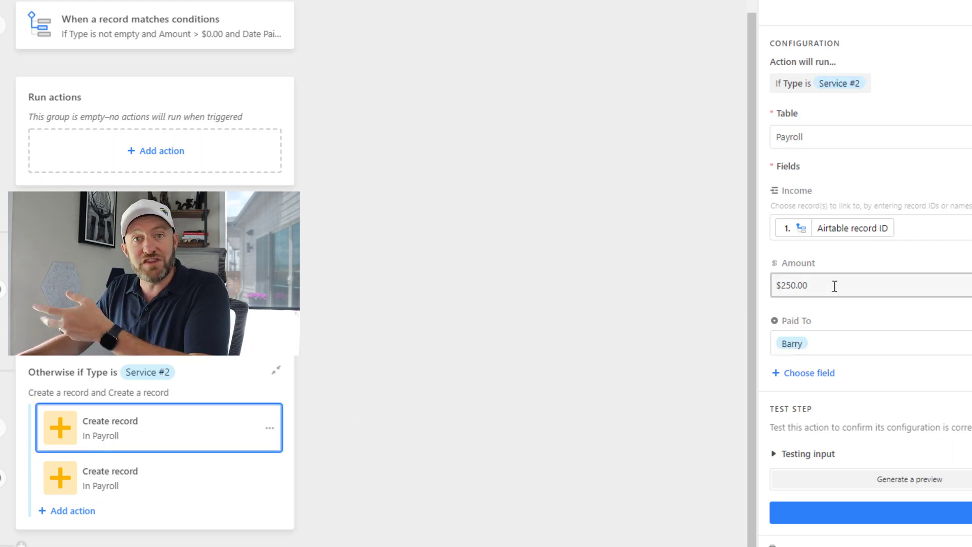
{"action": "left_click", "coordinate": [169, 485]}
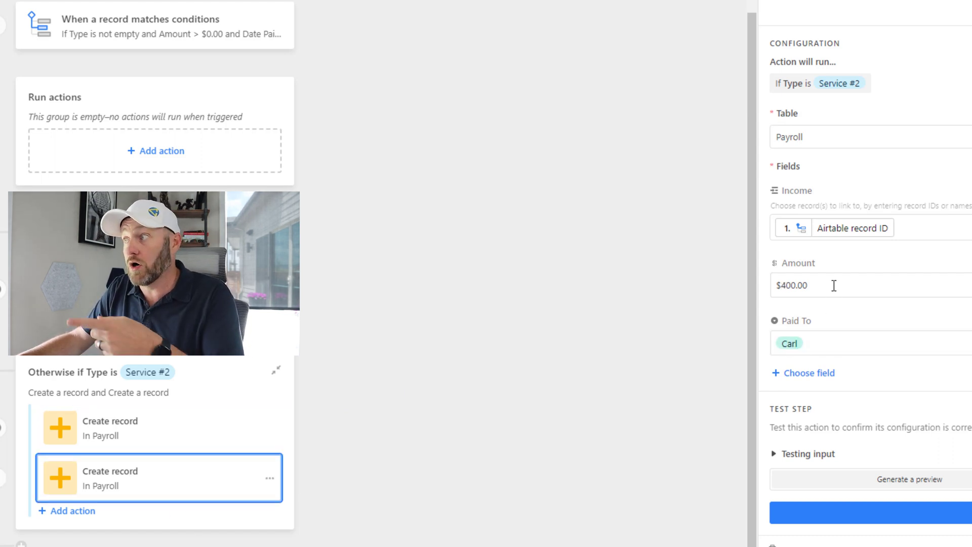
{"action": "left_click", "coordinate": [641, 249]}
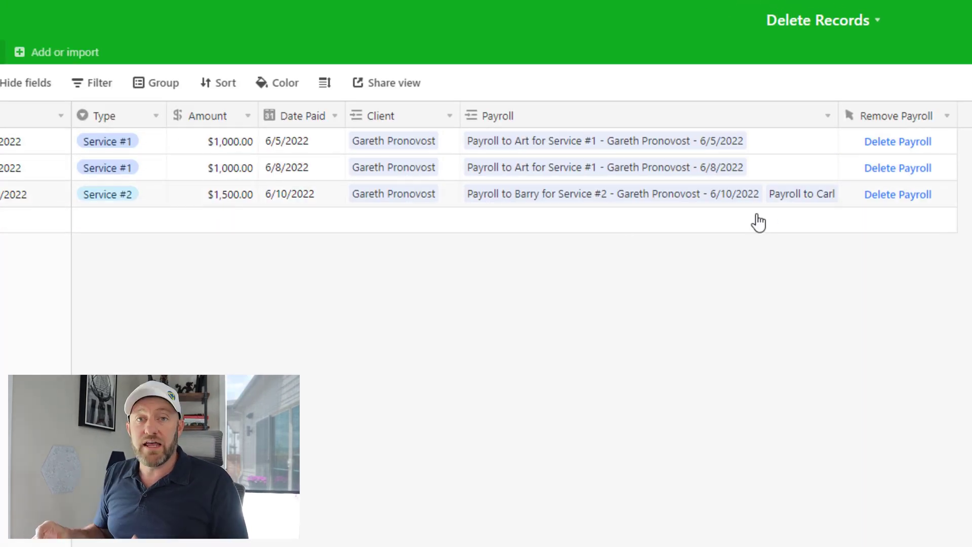
{"action": "left_click", "coordinate": [756, 219]}
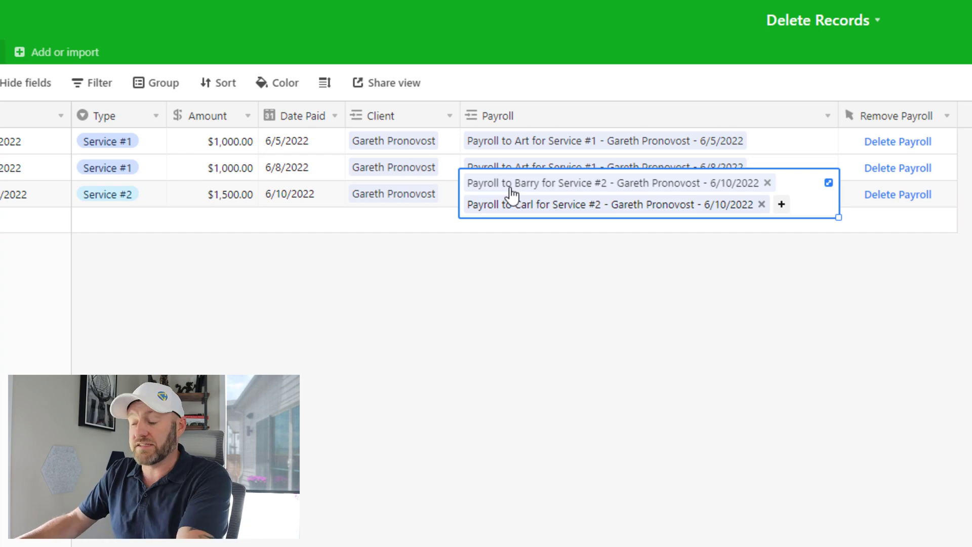
Go to the Payroll table and select the $250 and $400 records with no linked income
{"action": "left_click", "coordinate": [631, 298]}
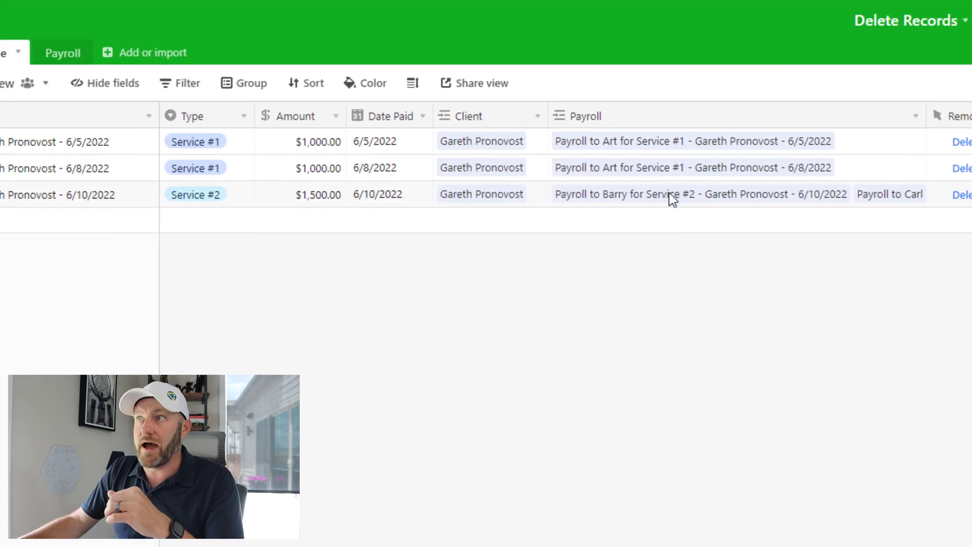
{"action": "left_click", "coordinate": [209, 49]}
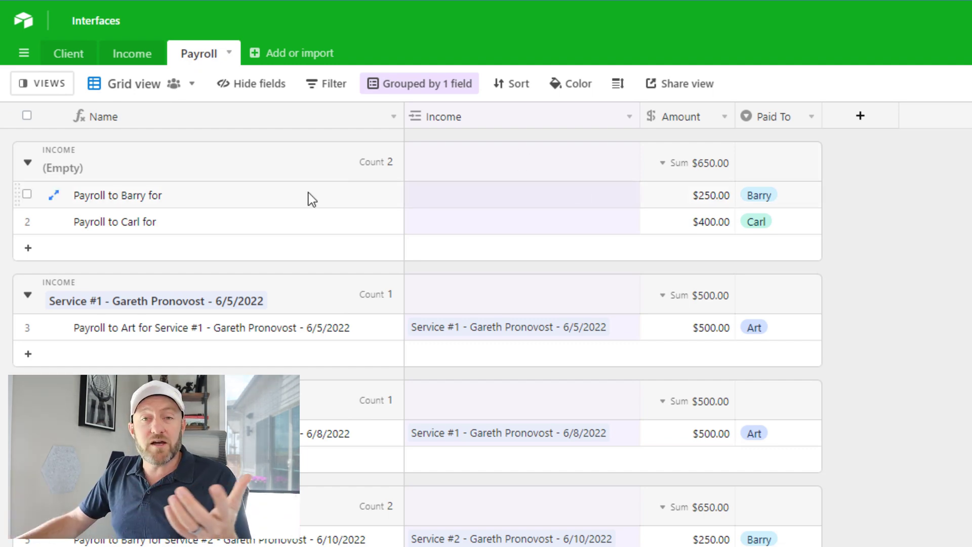
{"action": "left_click_drag", "start_coordinate": [366, 198], "coordinate": [715, 225]}
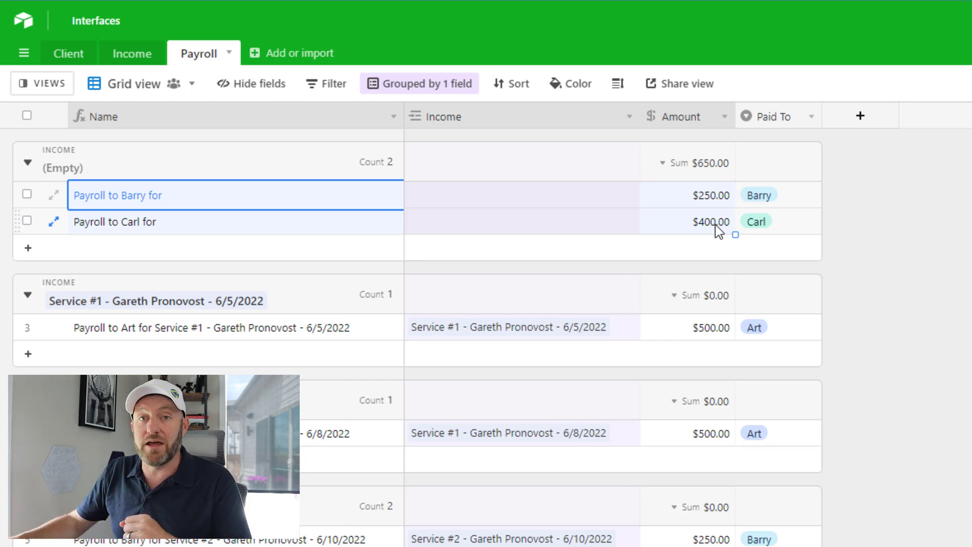
Delete the two unlinked $250 and $400 payroll records from the right-click menu
{"action": "left_click", "coordinate": [26, 194]}
{"action": "left_click", "coordinate": [27, 222]}
{"action": "right_click", "coordinate": [27, 221]}
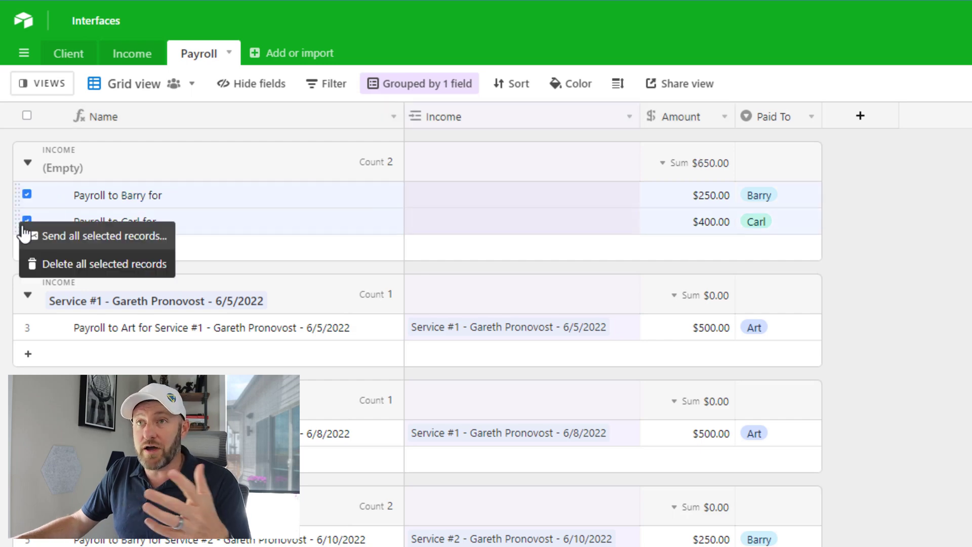
{"action": "left_click", "coordinate": [87, 268]}
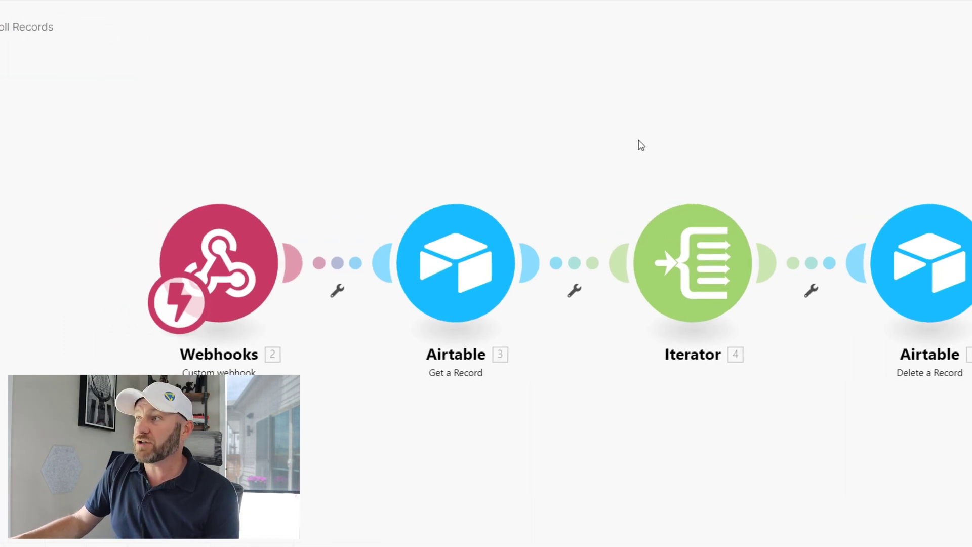
Inspect the Make scenario's custom webhook trigger settings
{"action": "left_click", "coordinate": [249, 286]}
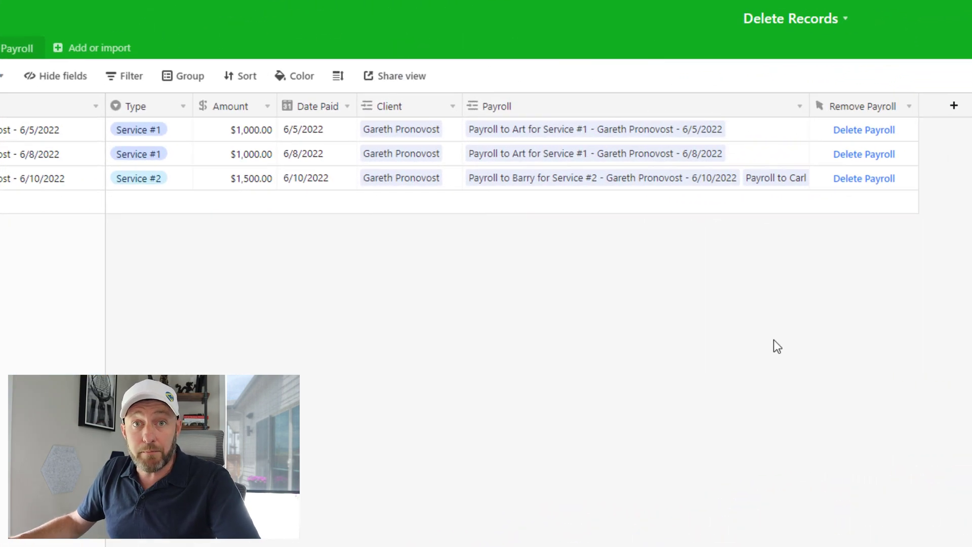
{"action": "double_click", "coordinate": [853, 108]}
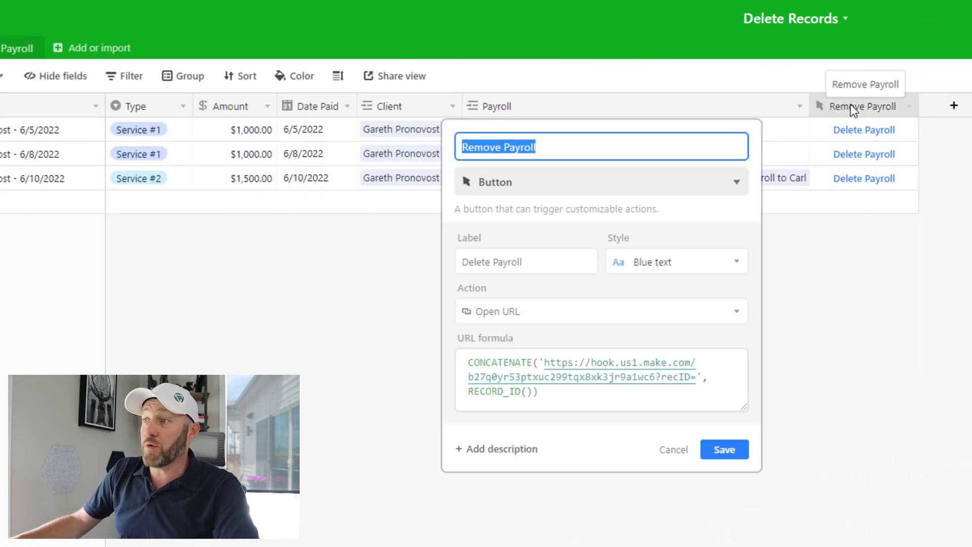
{"action": "left_click", "coordinate": [545, 363]}
{"action": "left_click_drag", "start_coordinate": [545, 363], "coordinate": [656, 381]}
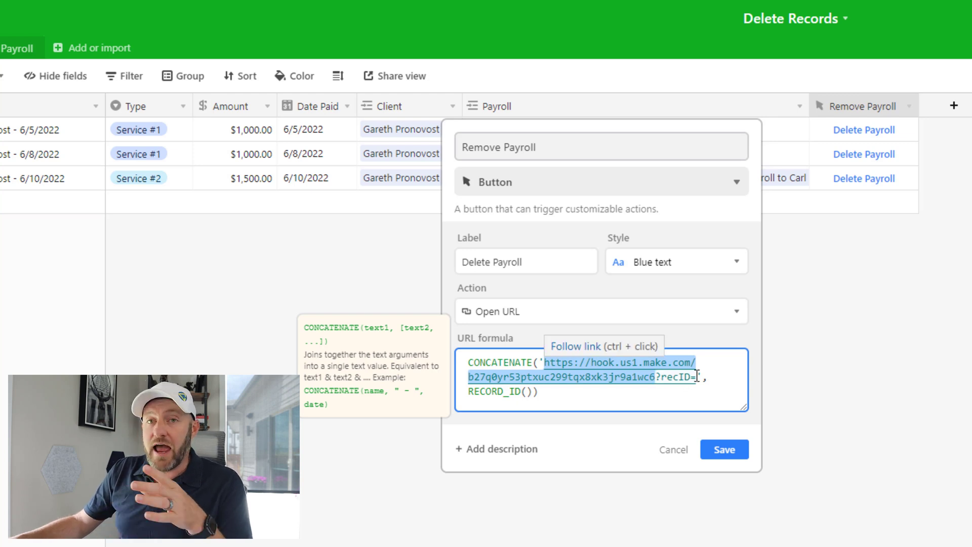
{"action": "left_click_drag", "start_coordinate": [661, 377], "coordinate": [691, 377]}
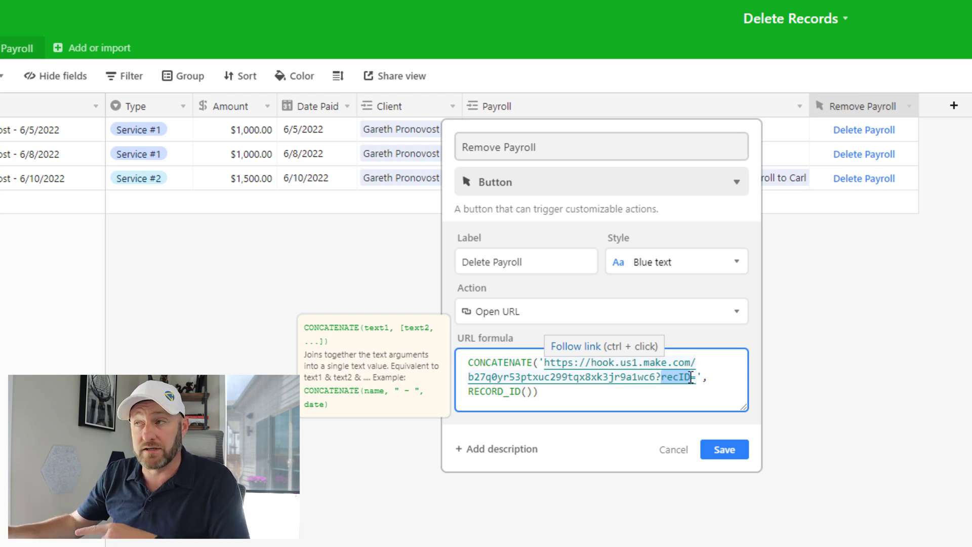
{"action": "left_click_drag", "start_coordinate": [690, 377], "coordinate": [702, 379]}
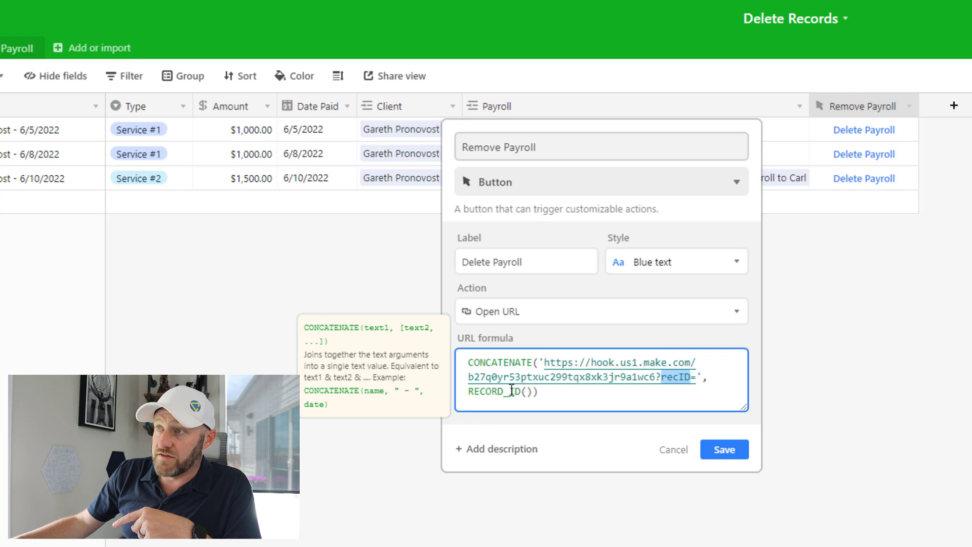
{"action": "left_click_drag", "start_coordinate": [526, 392], "coordinate": [538, 391]}
{"action": "left_click", "coordinate": [464, 396], "text": "shift"}
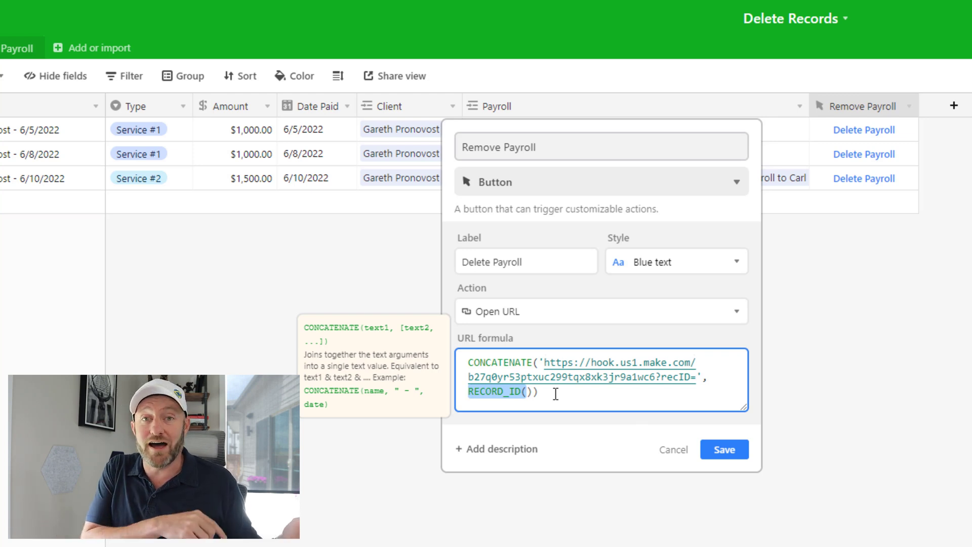
{"action": "left_click", "coordinate": [830, 221]}
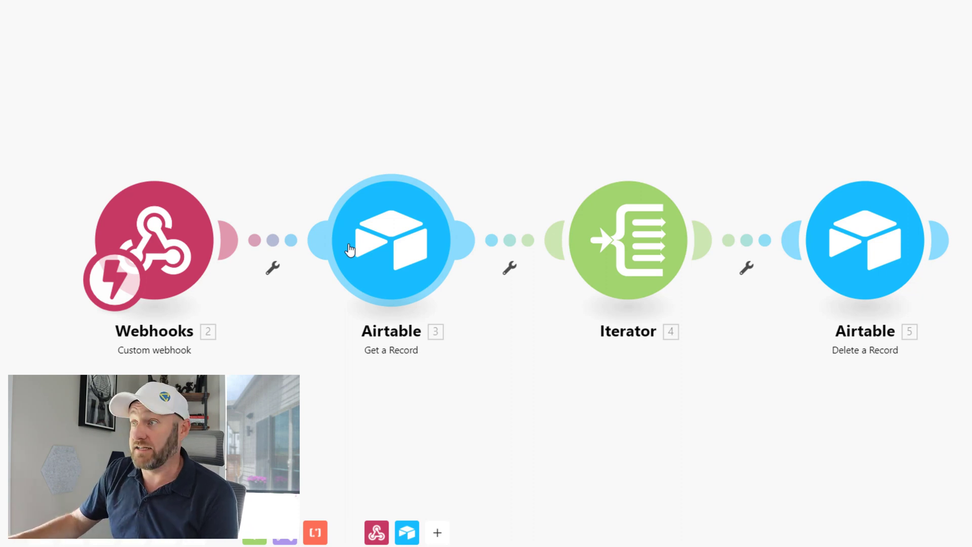
Show Get a Record's settings: Delete Records base, Income table, record ID from the webhook's recID
{"action": "left_click", "coordinate": [396, 257]}
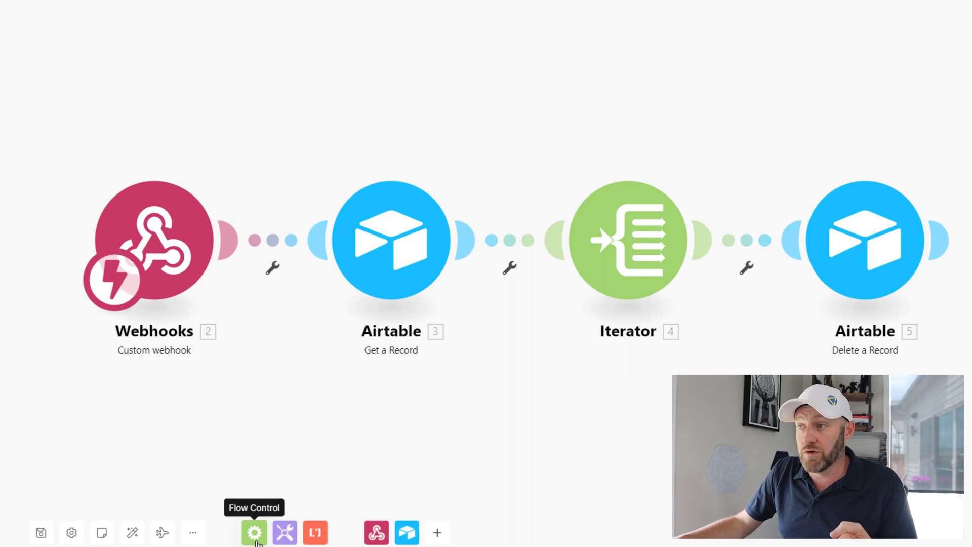
Browse the Flow Control modules, then confirm the Iterator loops over 3. Payroll[] and close it
{"action": "left_click", "coordinate": [254, 532]}
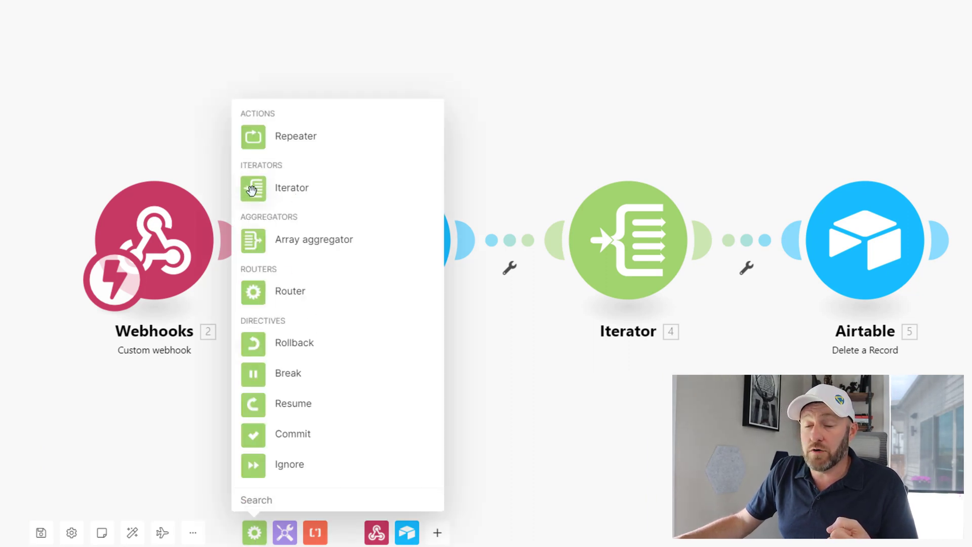
{"action": "left_click", "coordinate": [612, 417]}
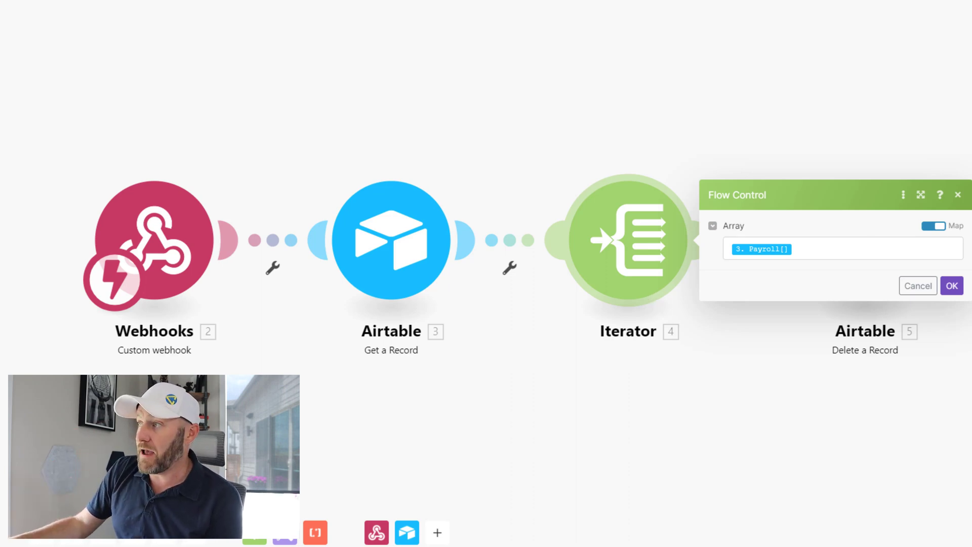
{"action": "mouse_move", "coordinate": [754, 251]}
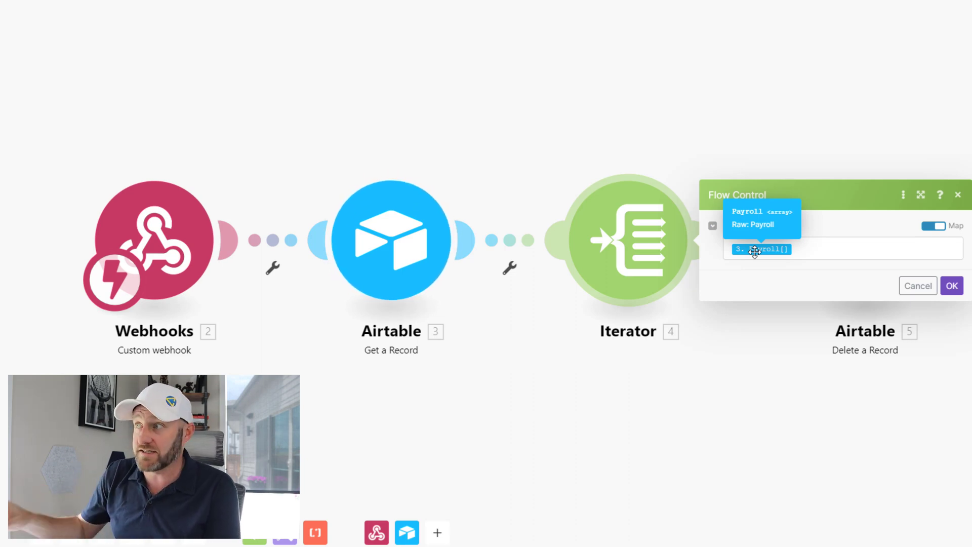
{"action": "left_click", "coordinate": [781, 413]}
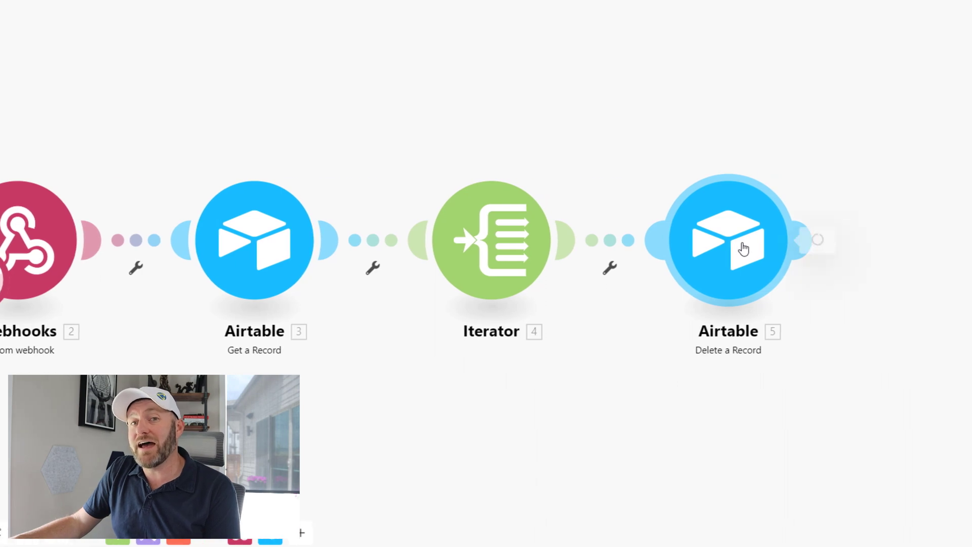
Review Delete a Record's settings: Table Payroll with Record ID 4. Record ID, then close them
{"action": "left_click", "coordinate": [880, 249]}
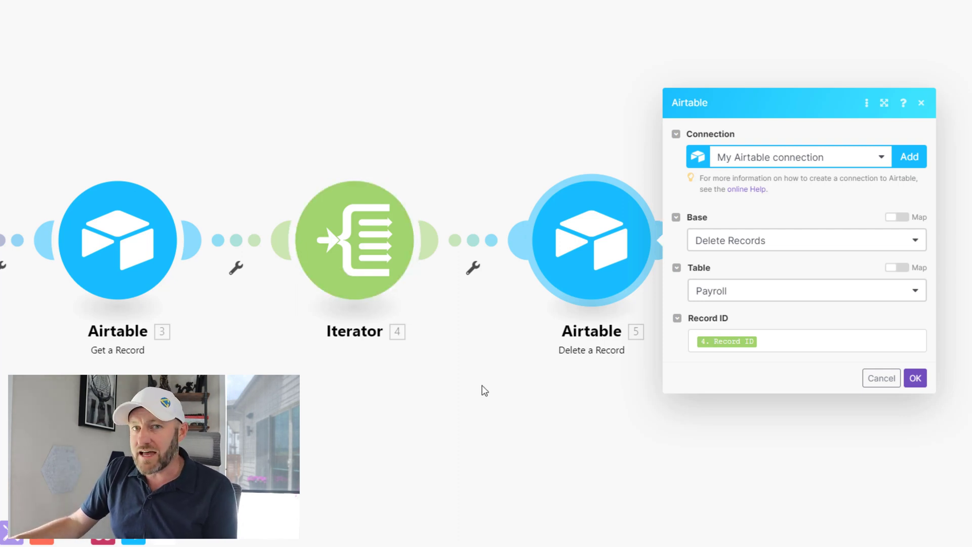
{"action": "left_click", "coordinate": [410, 429]}
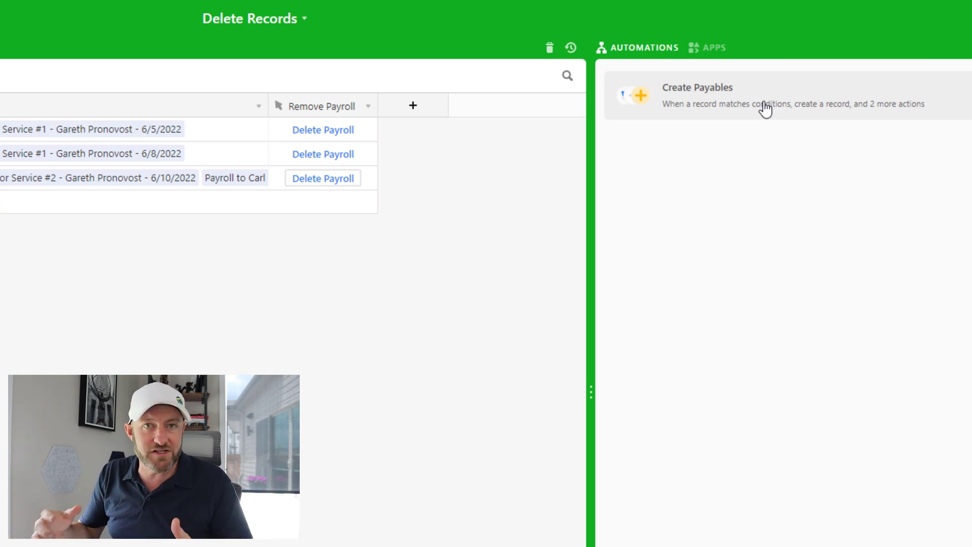
Switch off the Create Payables automation, unlink the 6/10/2022 income's payroll, and view the Payroll table
{"action": "left_click", "coordinate": [765, 108]}
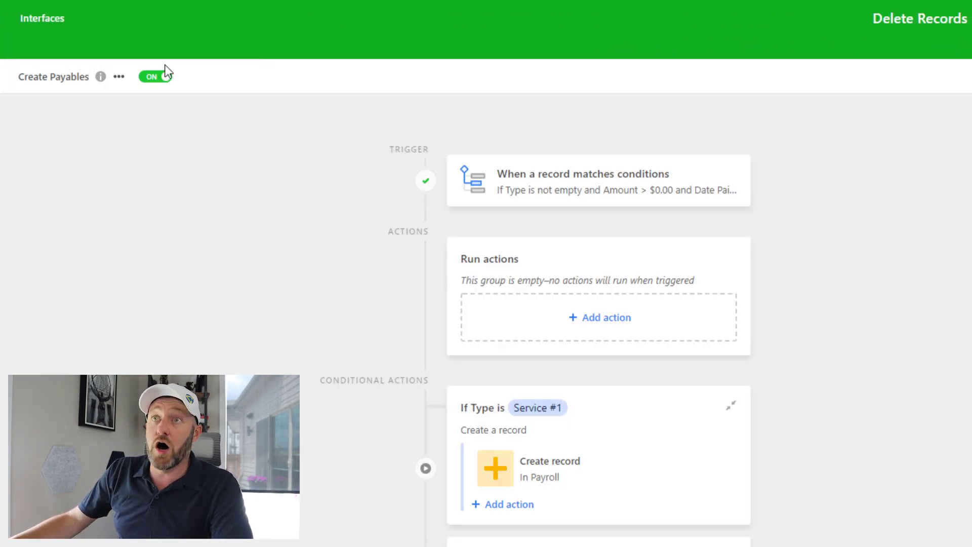
{"action": "left_click", "coordinate": [152, 77]}
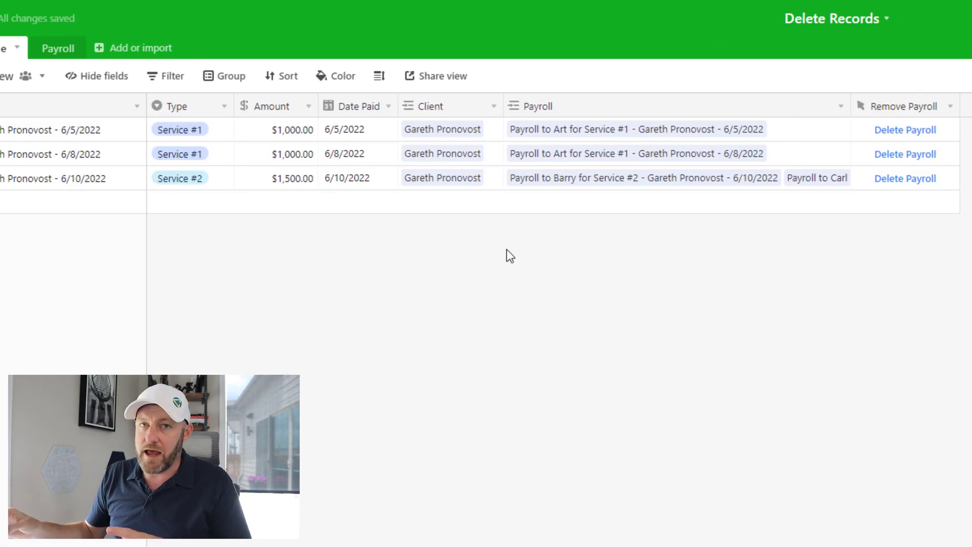
{"action": "left_click", "coordinate": [898, 182]}
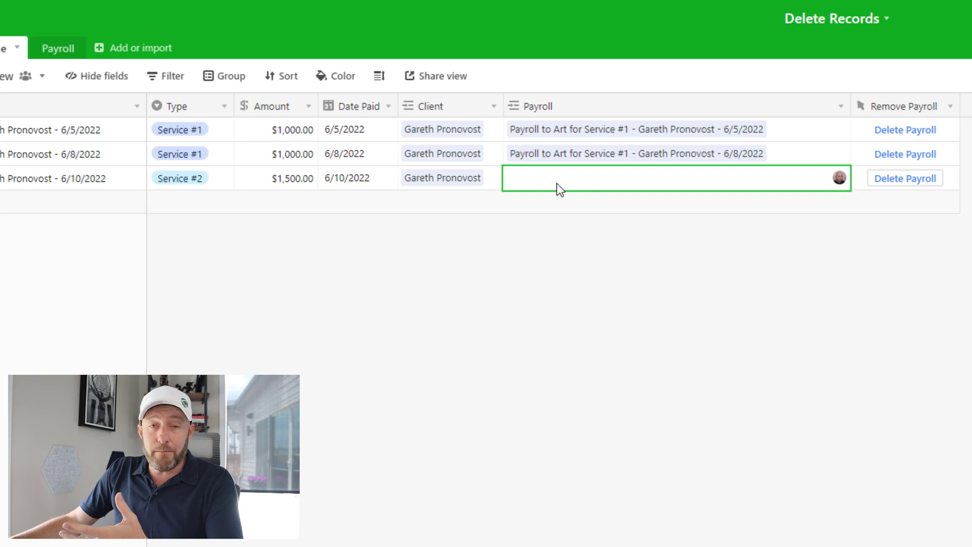
{"action": "left_click", "coordinate": [583, 184]}
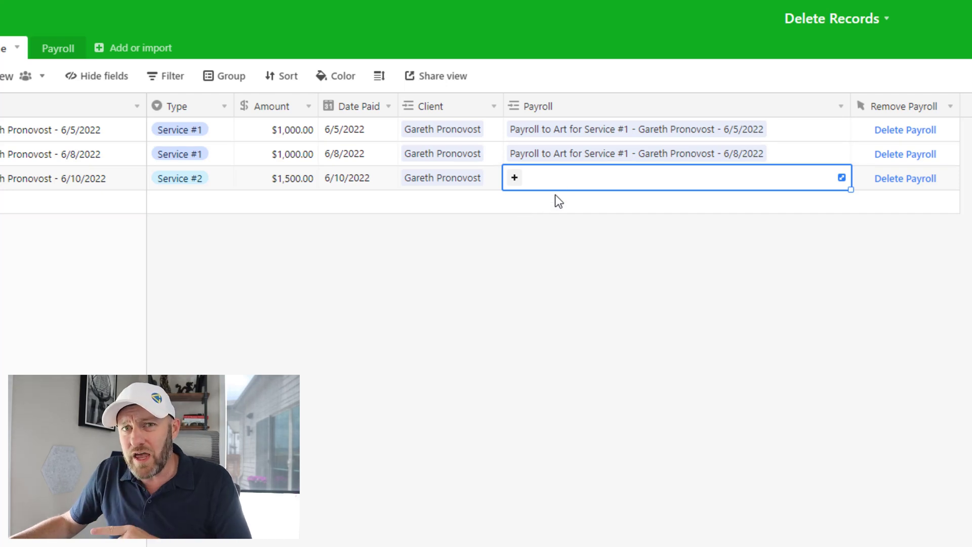
{"action": "left_click", "coordinate": [59, 50]}
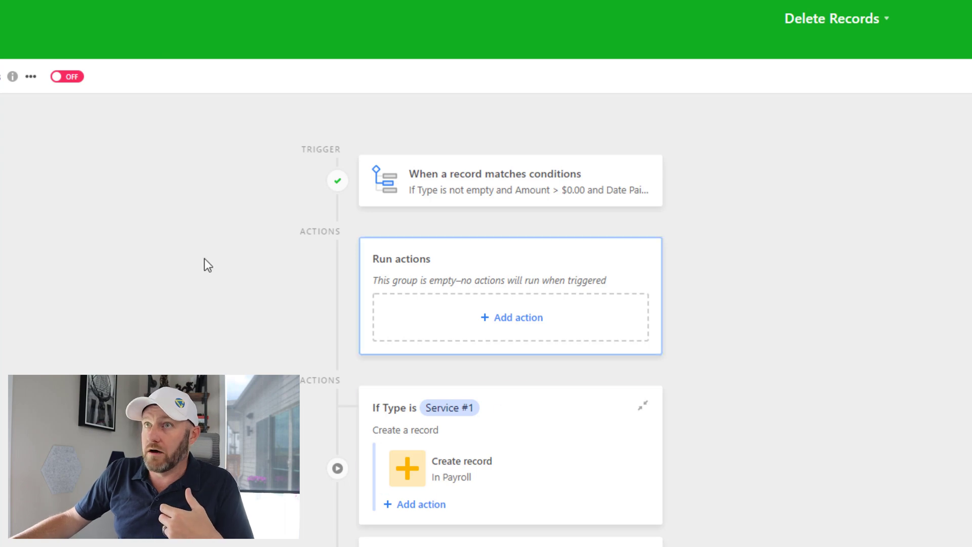
Turn the payroll-creation automation back on and clear the 6/10/2022 record's Type
{"action": "left_click", "coordinate": [62, 80]}
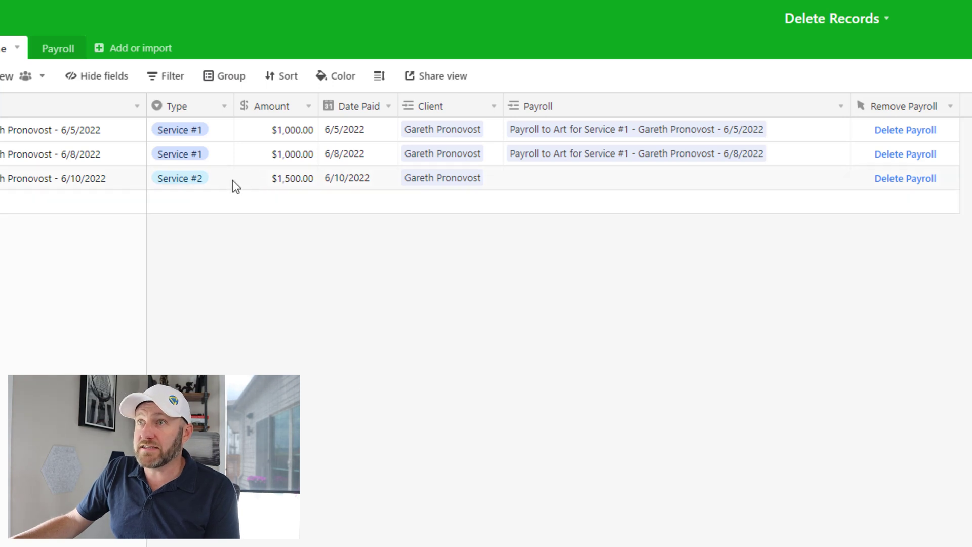
{"action": "left_click", "coordinate": [210, 183]}
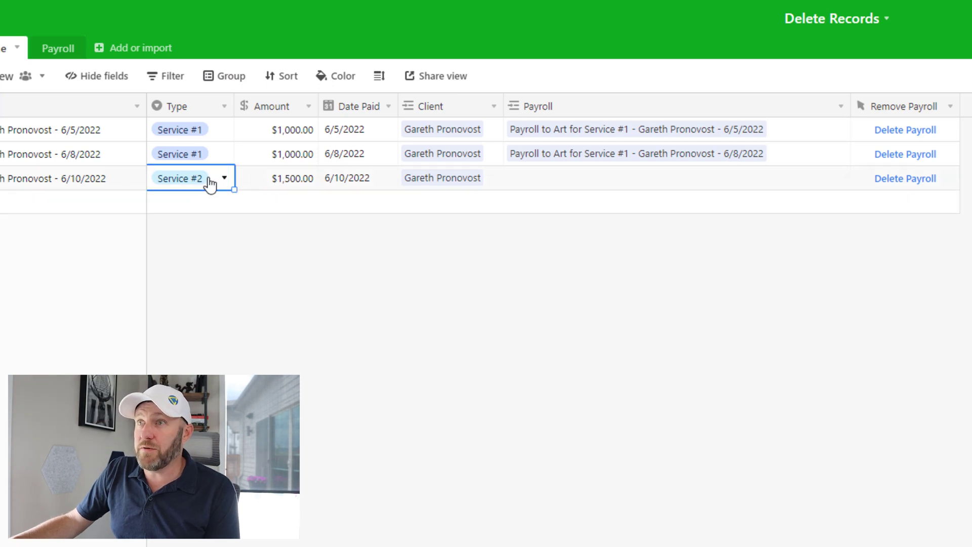
{"action": "left_click", "coordinate": [210, 183]}
{"action": "left_click", "coordinate": [211, 228]}
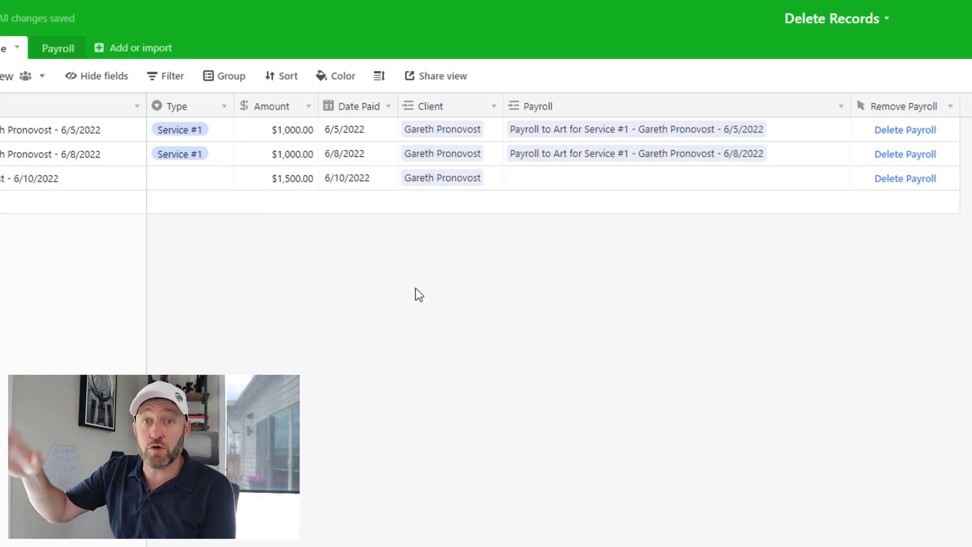
Set the 6/10/2022 record's Type to Service #2
{"action": "left_click", "coordinate": [165, 189]}
{"action": "left_click", "coordinate": [164, 189]}
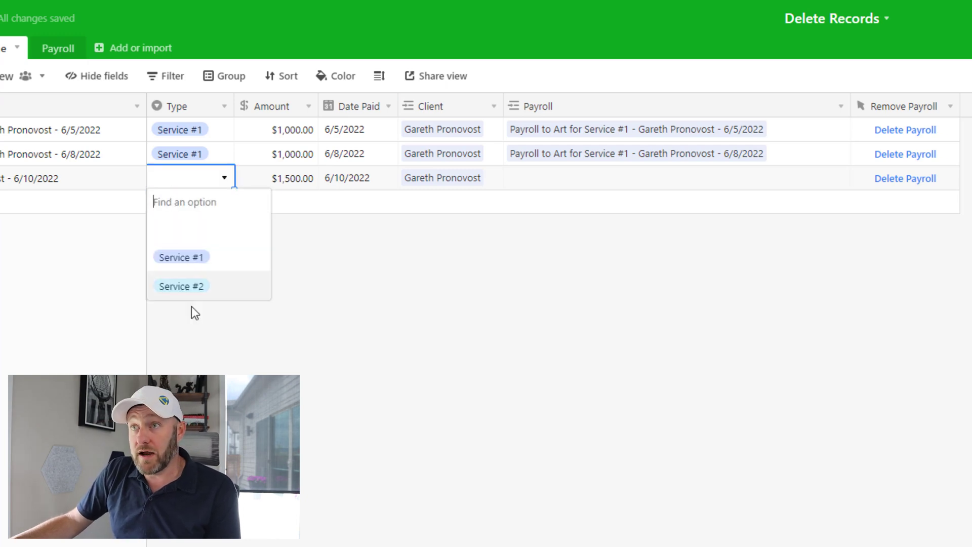
{"action": "left_click", "coordinate": [183, 285]}
{"action": "left_click", "coordinate": [474, 325]}
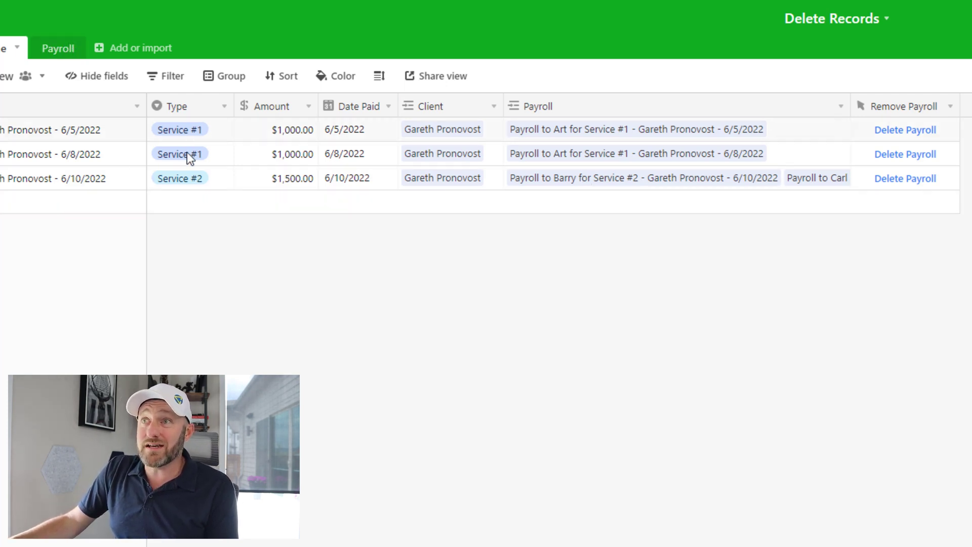
Review the newly generated Service #2 payroll entries in the Payroll table
{"action": "left_click", "coordinate": [170, 191]}
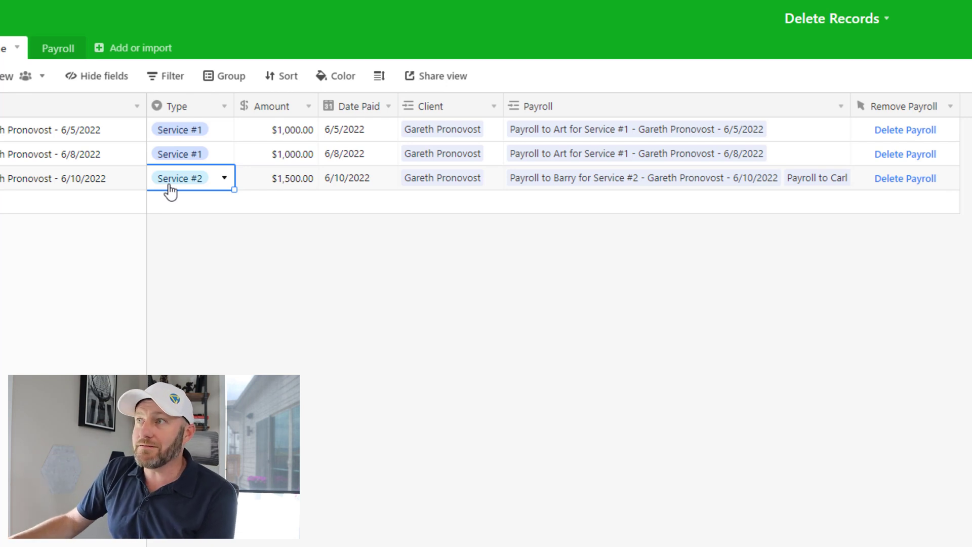
{"action": "left_click", "coordinate": [55, 49]}
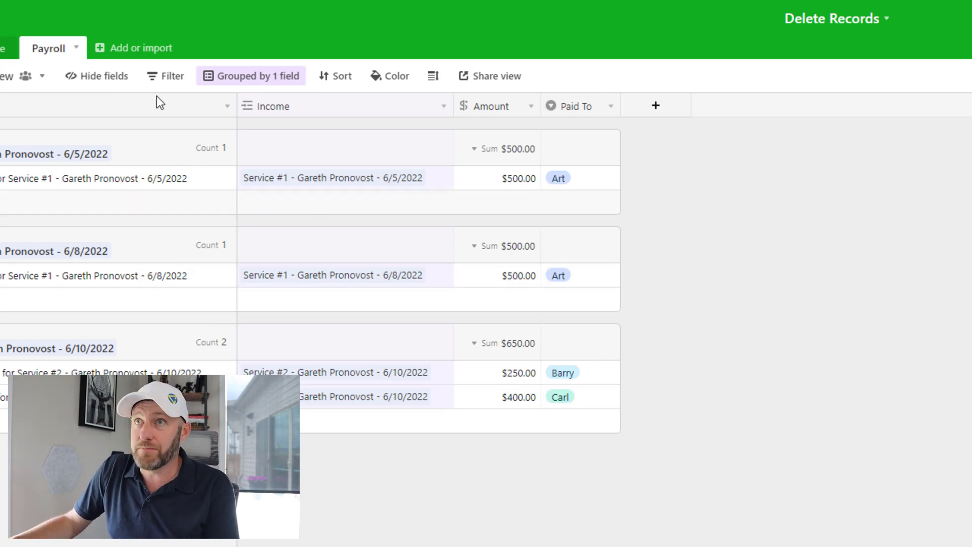
{"action": "left_click", "coordinate": [6, 48]}
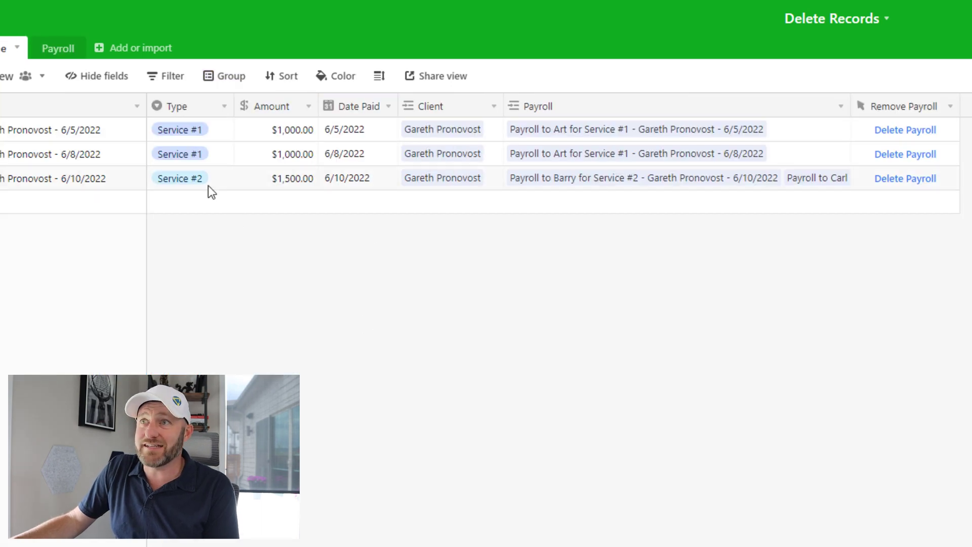
Change the 6/10/2022 record's Type to Service #1 and check the resulting $500 payroll for Art
{"action": "double_click", "coordinate": [194, 187]}
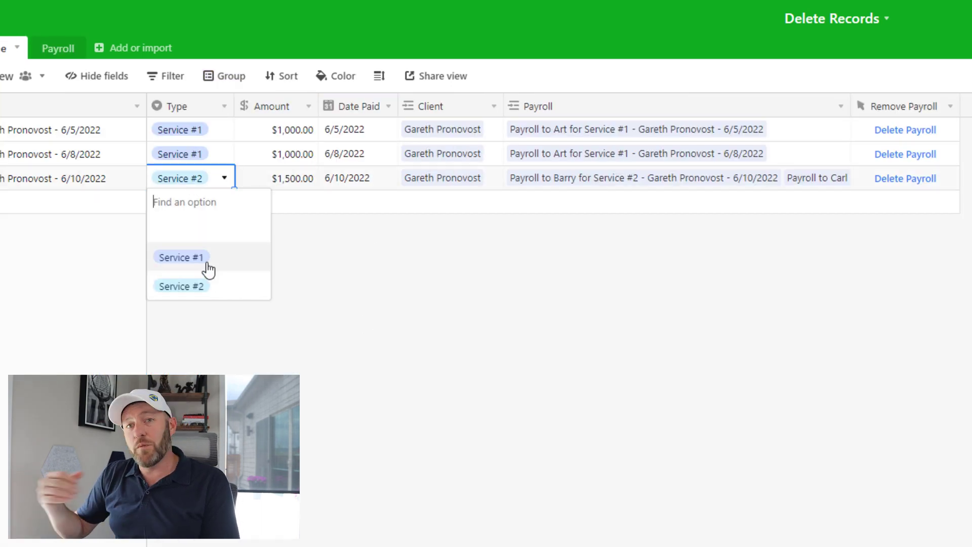
{"action": "left_click", "coordinate": [209, 270]}
{"action": "left_click", "coordinate": [268, 276]}
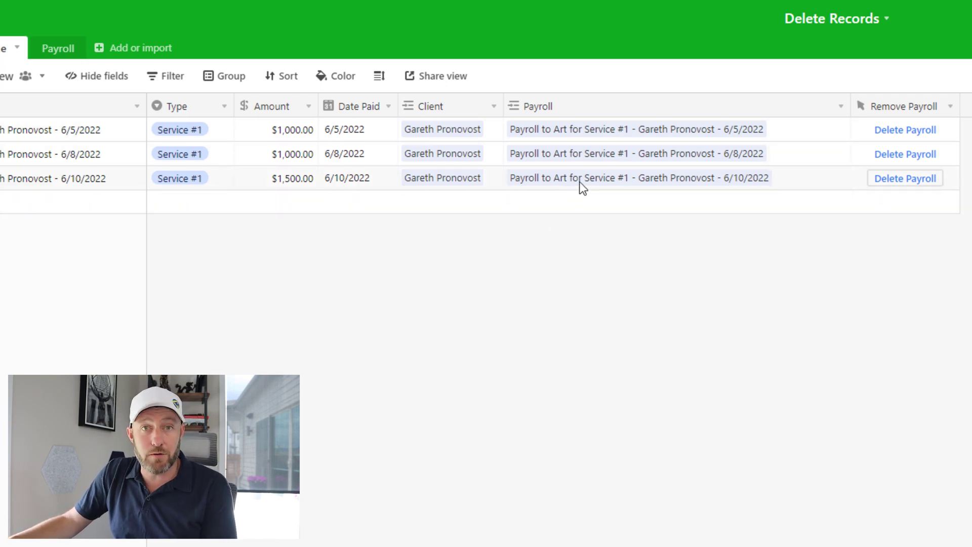
{"action": "left_click", "coordinate": [56, 51]}
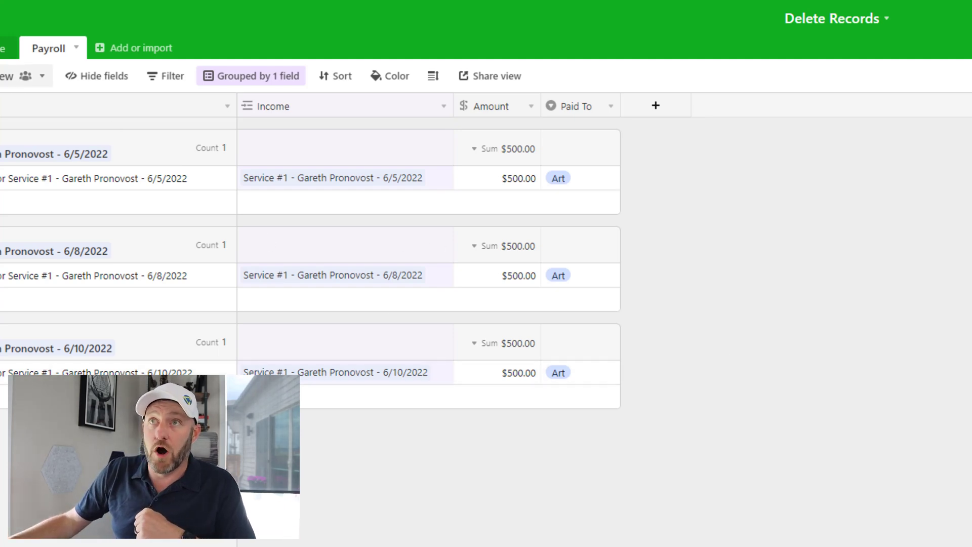
Switch the 6/10/2022 record back to Service #2 and verify Barry's $250 and Carl's $400 payroll
{"action": "left_click", "coordinate": [8, 48]}
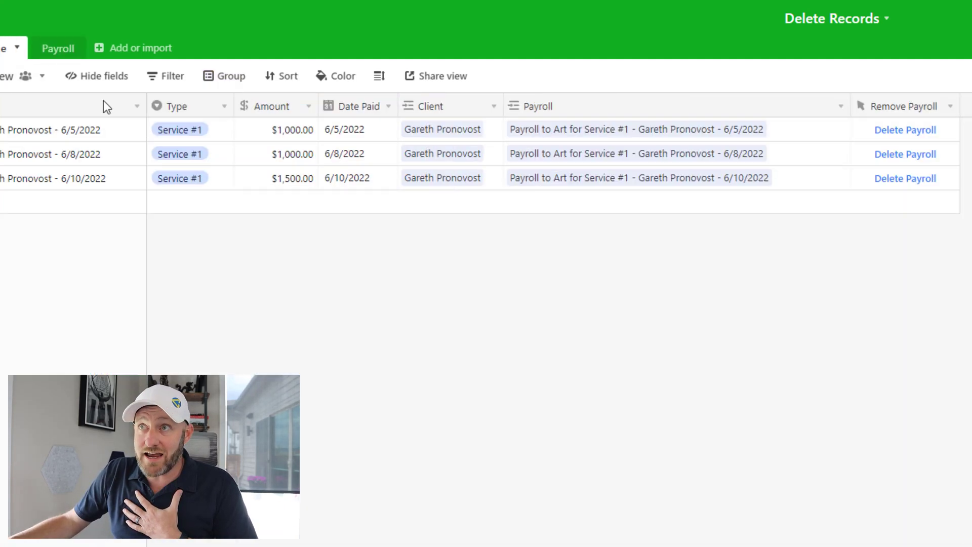
{"action": "double_click", "coordinate": [191, 179]}
{"action": "left_click", "coordinate": [203, 287]}
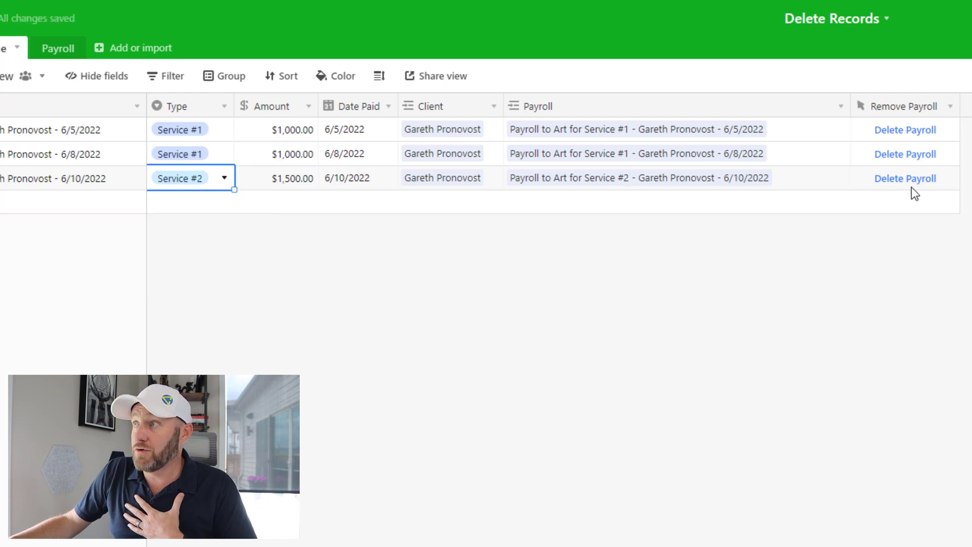
{"action": "left_click", "coordinate": [871, 185]}
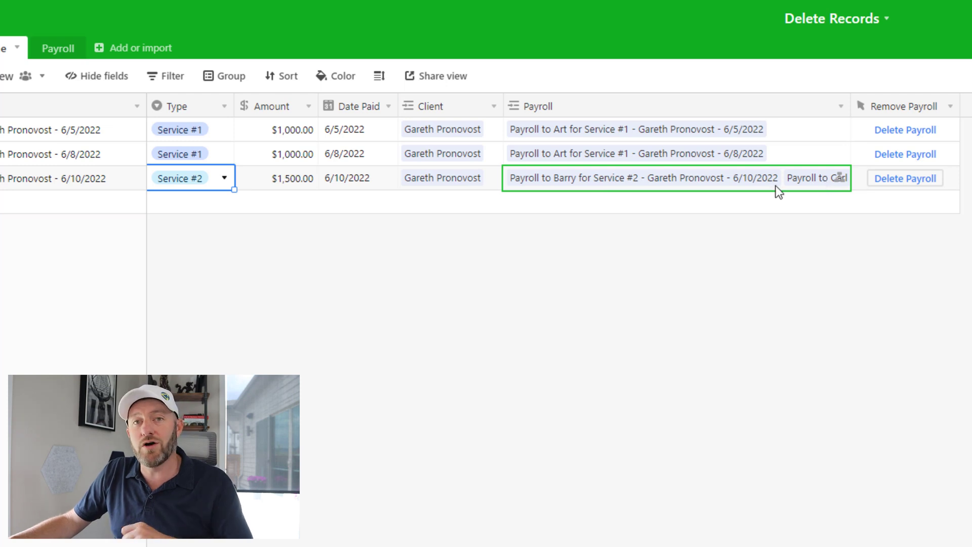
{"action": "left_click", "coordinate": [56, 48]}
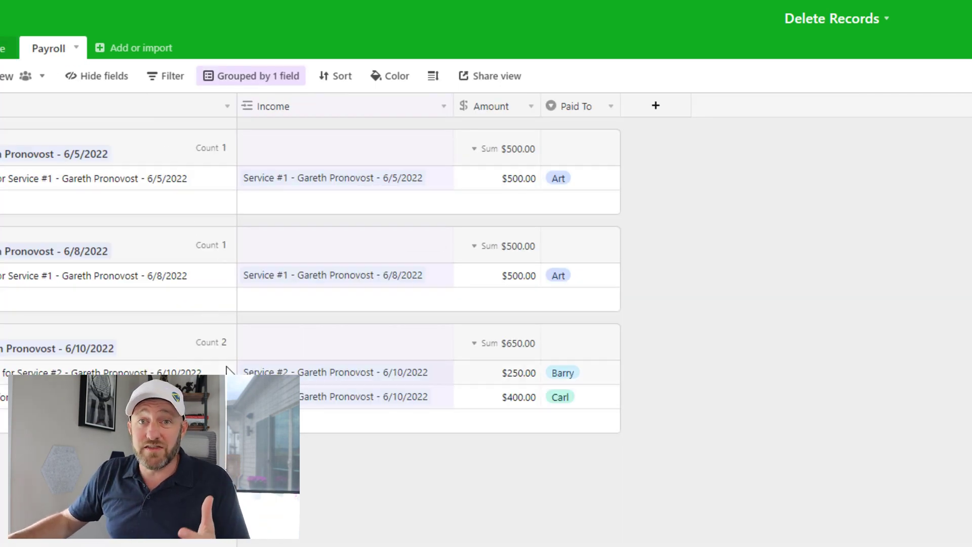
{"action": "mouse_move", "coordinate": [226, 359]}
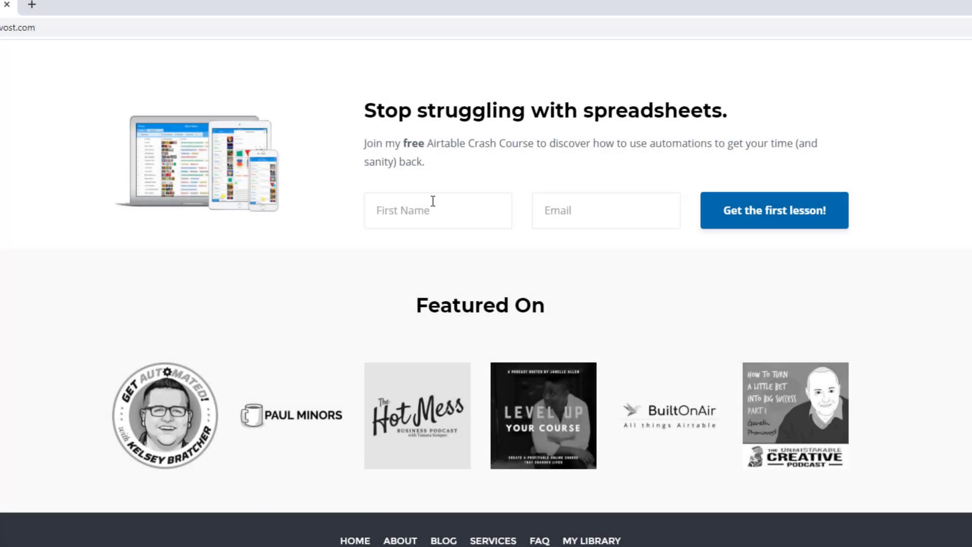
Enter a first name and the autofilled e-mail address in the crash-course signup form
{"action": "left_click", "coordinate": [432, 209]}
{"action": "type", "text": "Gareth"}
{"action": "key", "text": "Tab"}
{"action": "type", "text": "ga"}
{"action": "key", "text": "Down"}
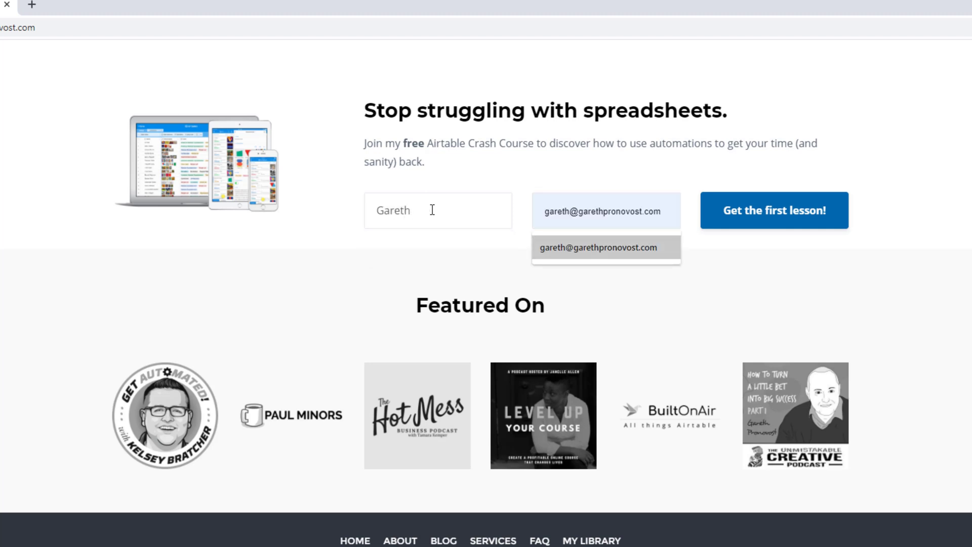
{"action": "key", "text": "Return"}
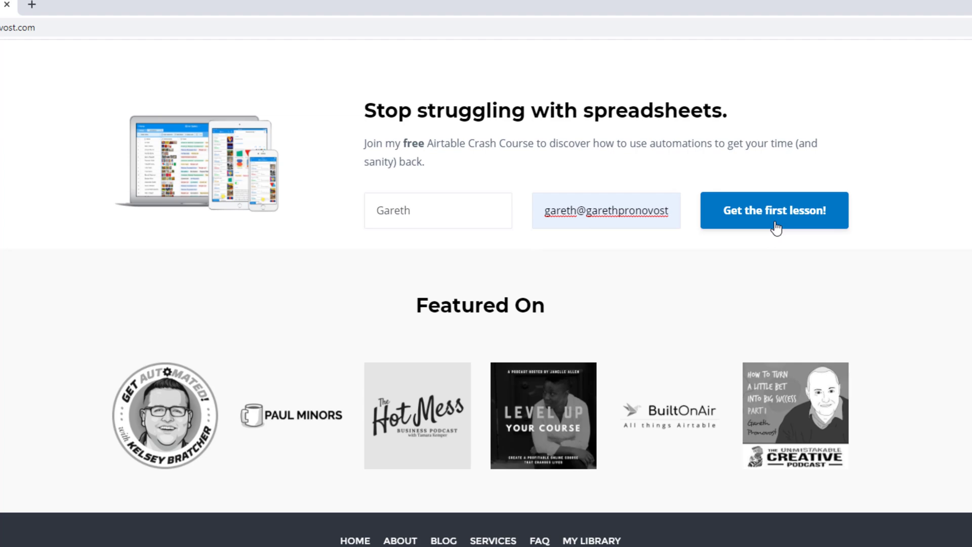
Go to the Services page and scroll to the three Airtable consulting support options
{"action": "scroll", "coordinate": [776, 228], "scroll_direction": "up", "scroll_amount": 20}
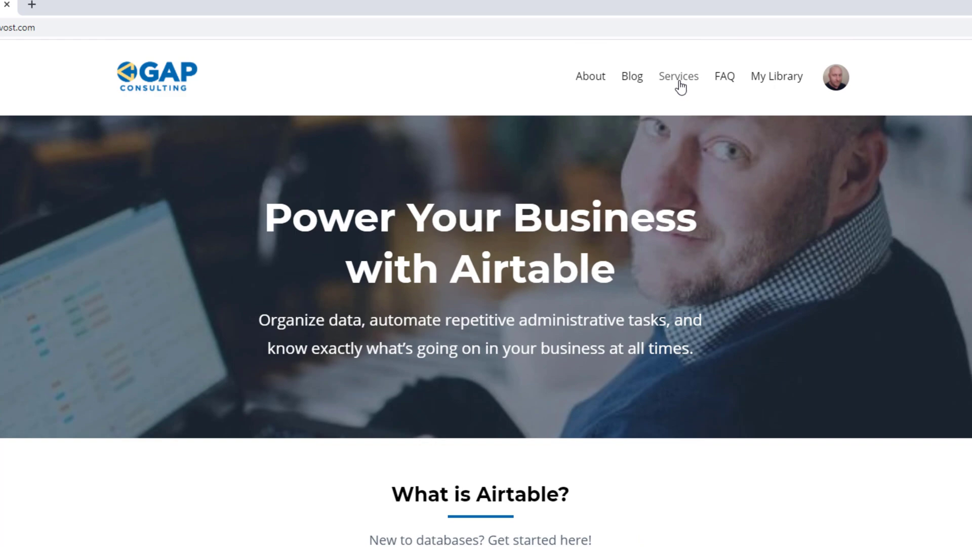
{"action": "left_click", "coordinate": [680, 81]}
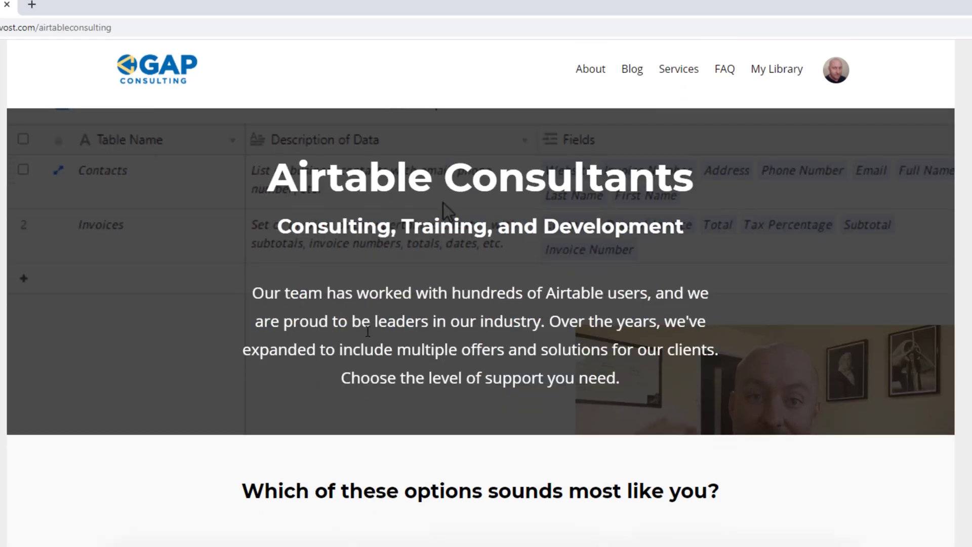
{"action": "scroll", "coordinate": [366, 332], "scroll_direction": "down", "scroll_amount": 10}
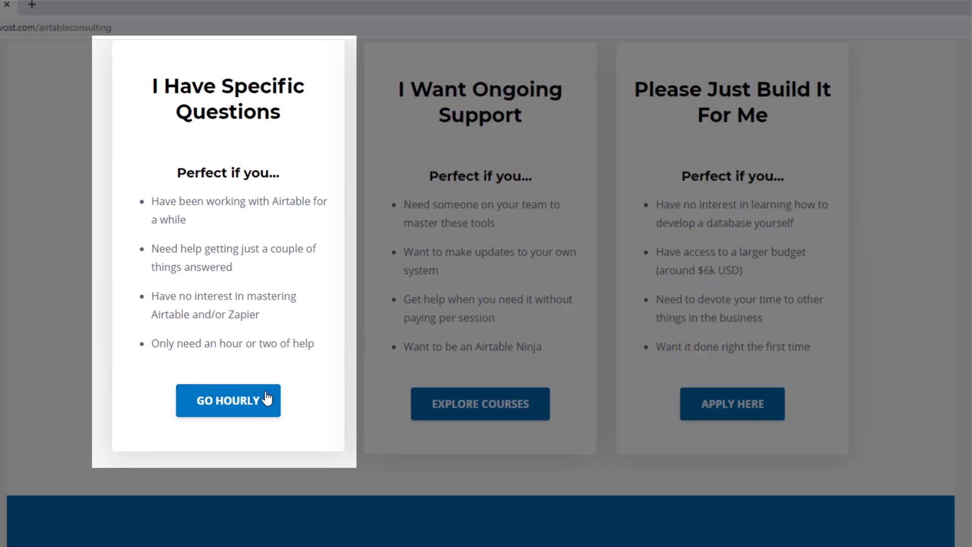